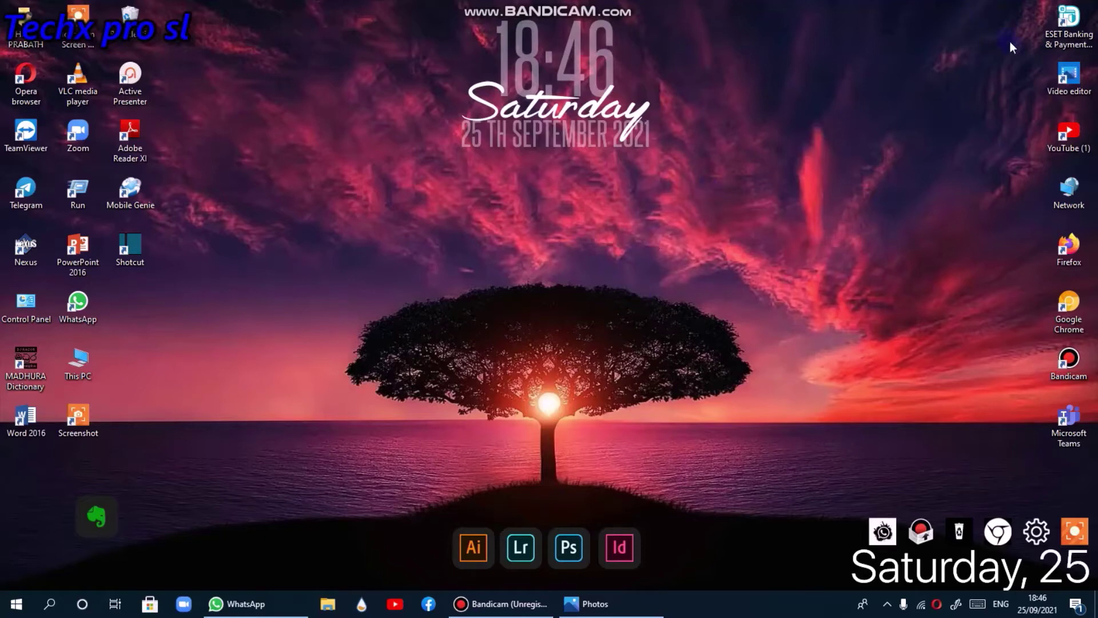
Step: Move the Video editor shortcut to mid-desktop, deselect it, and bring Photos back up
{"action": "mouse_move", "coordinate": [1068, 75]}
{"action": "left_mouse_down"}
{"action": "mouse_move", "coordinate": [600, 270]}
{"action": "mouse_move", "coordinate": [595, 258]}
{"action": "left_mouse_up"}
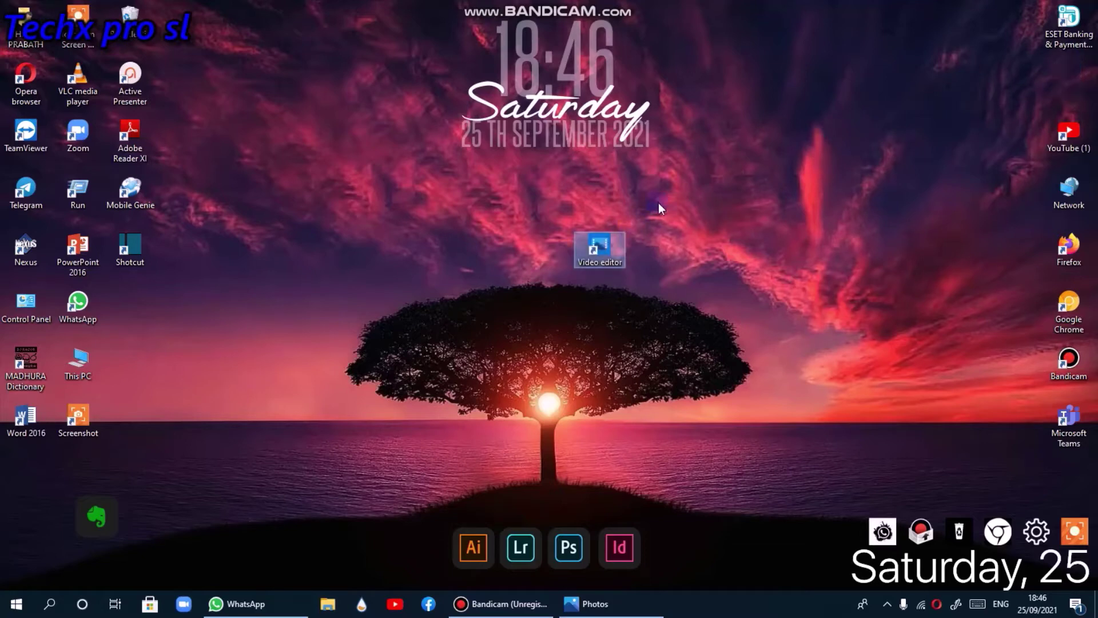
{"action": "left_click_drag", "start_coordinate": [659, 207], "coordinate": [549, 309]}
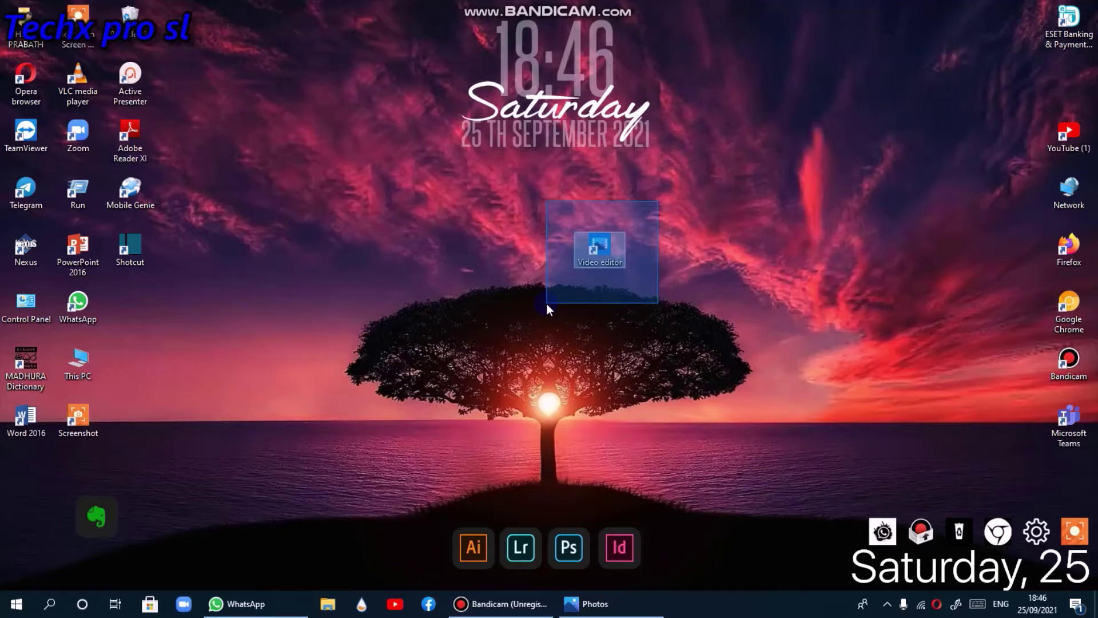
{"action": "left_click_drag", "start_coordinate": [547, 302], "coordinate": [547, 304]}
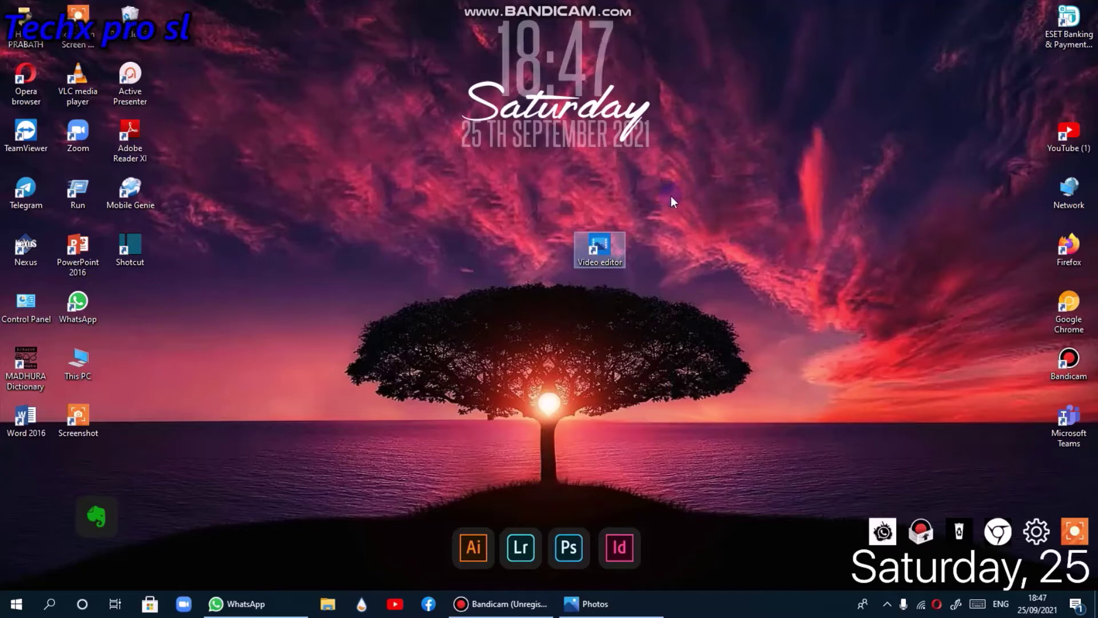
{"action": "left_click_drag", "start_coordinate": [671, 196], "coordinate": [652, 212]}
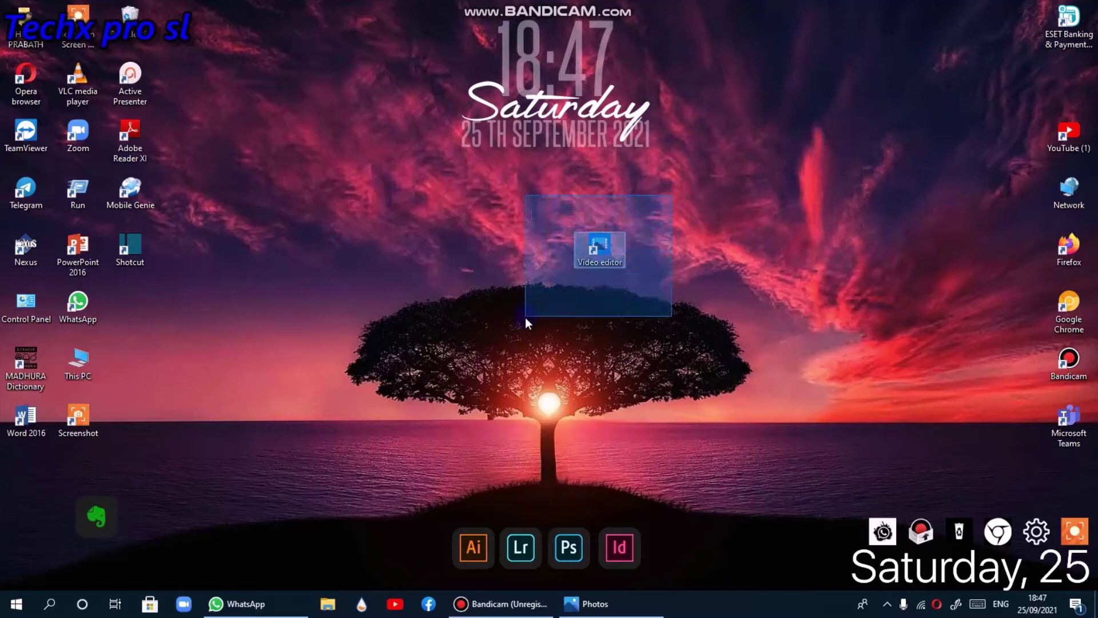
{"action": "left_click_drag", "start_coordinate": [603, 260], "coordinate": [524, 319]}
{"action": "left_click", "coordinate": [670, 259]}
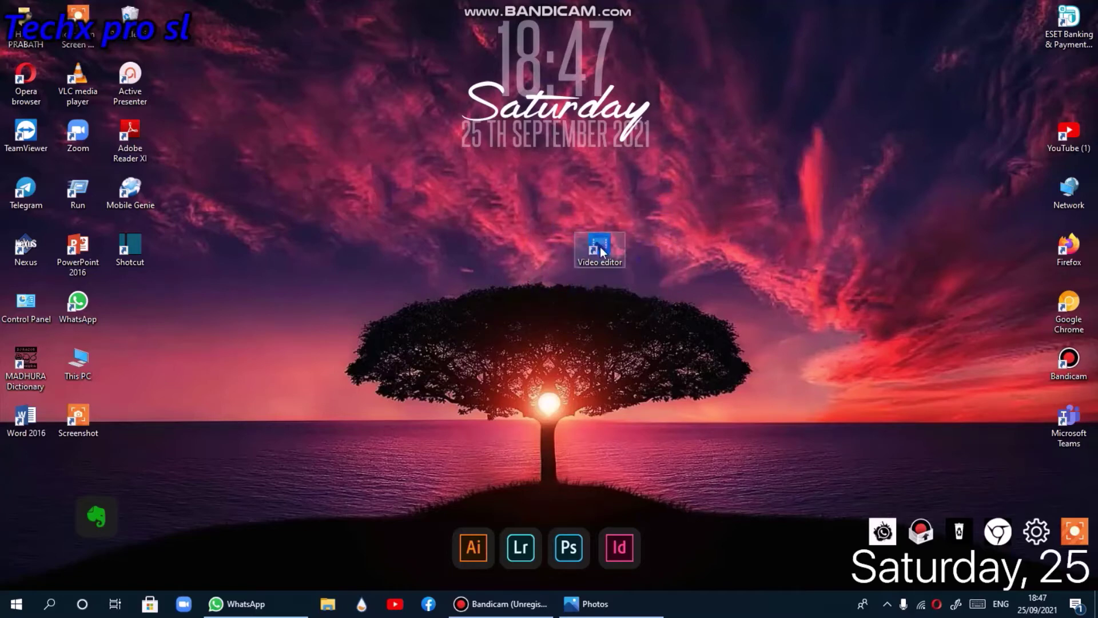
{"action": "left_click", "coordinate": [616, 611]}
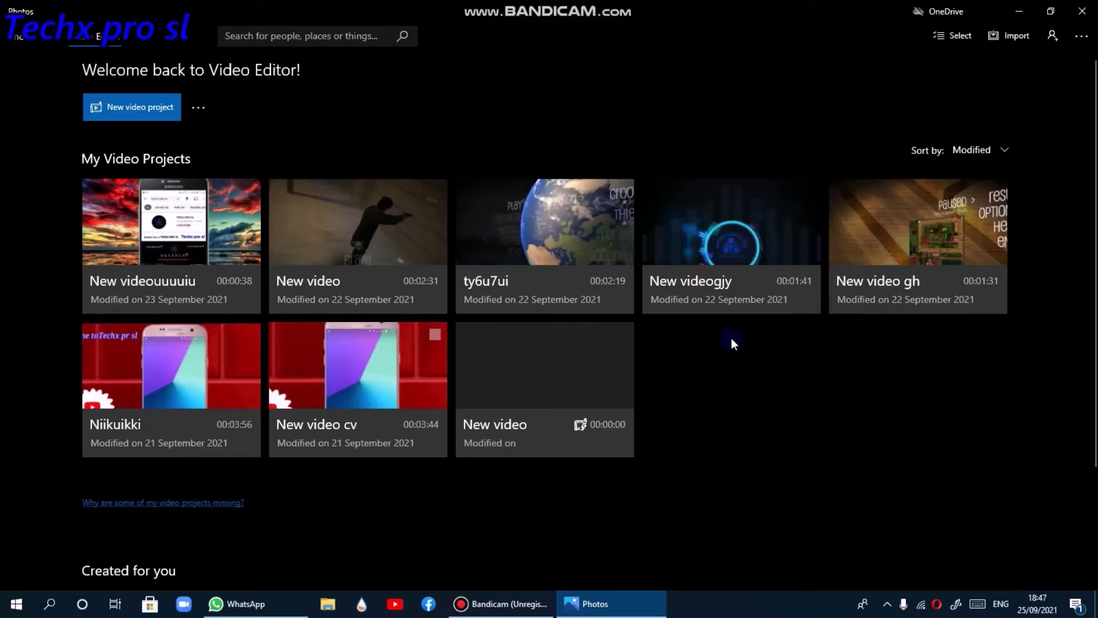
Step: Open the empty New video project from My Video Projects
{"action": "left_click", "coordinate": [507, 346]}
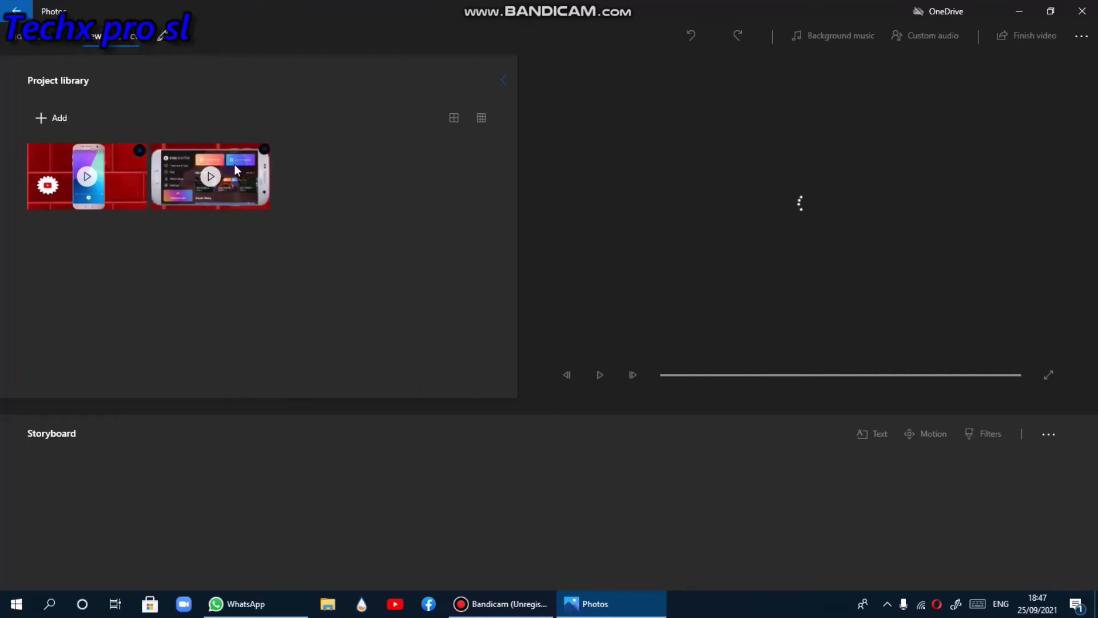
Step: Preview the 3:44.23 project, with its 3-second title card and two clips, then select the phone clip
{"action": "left_click", "coordinate": [235, 127]}
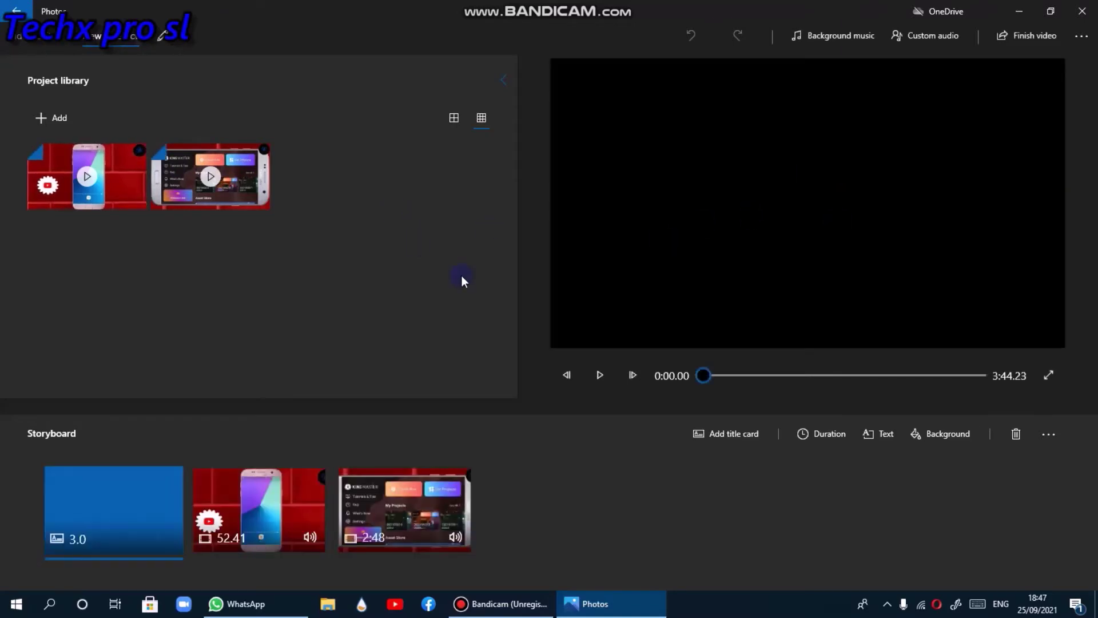
{"action": "left_click", "coordinate": [598, 376]}
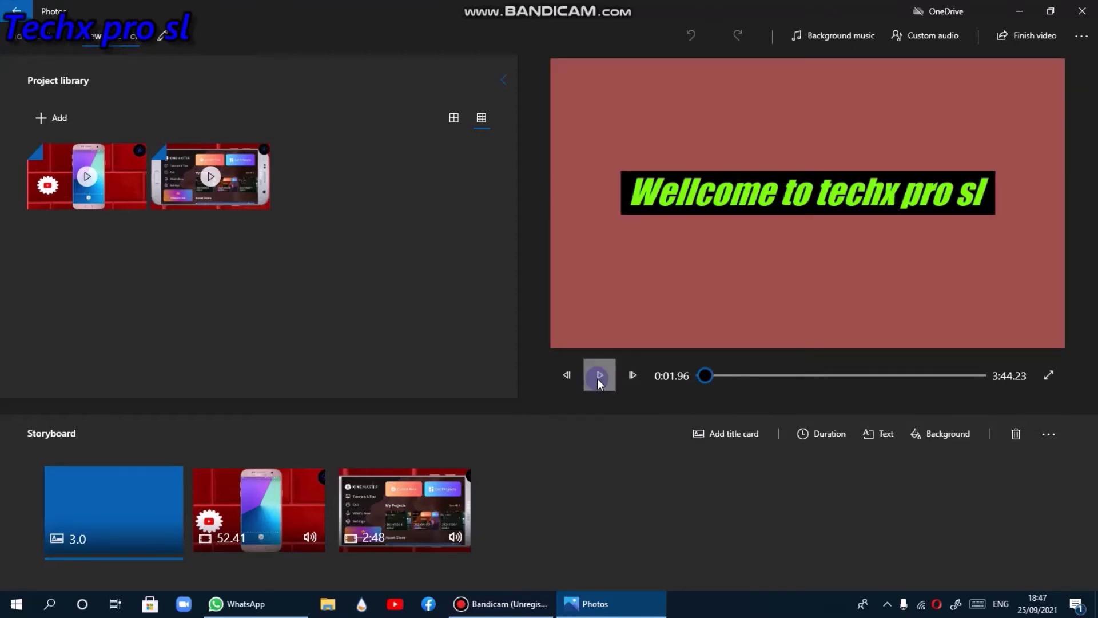
{"action": "left_click", "coordinate": [599, 379]}
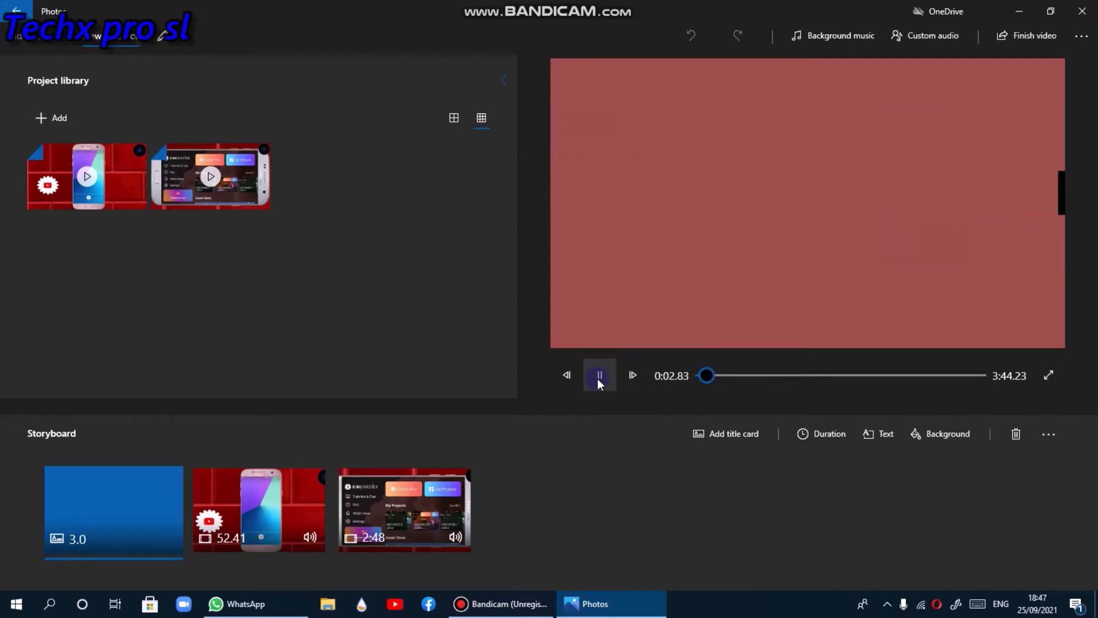
{"action": "left_click", "coordinate": [598, 378]}
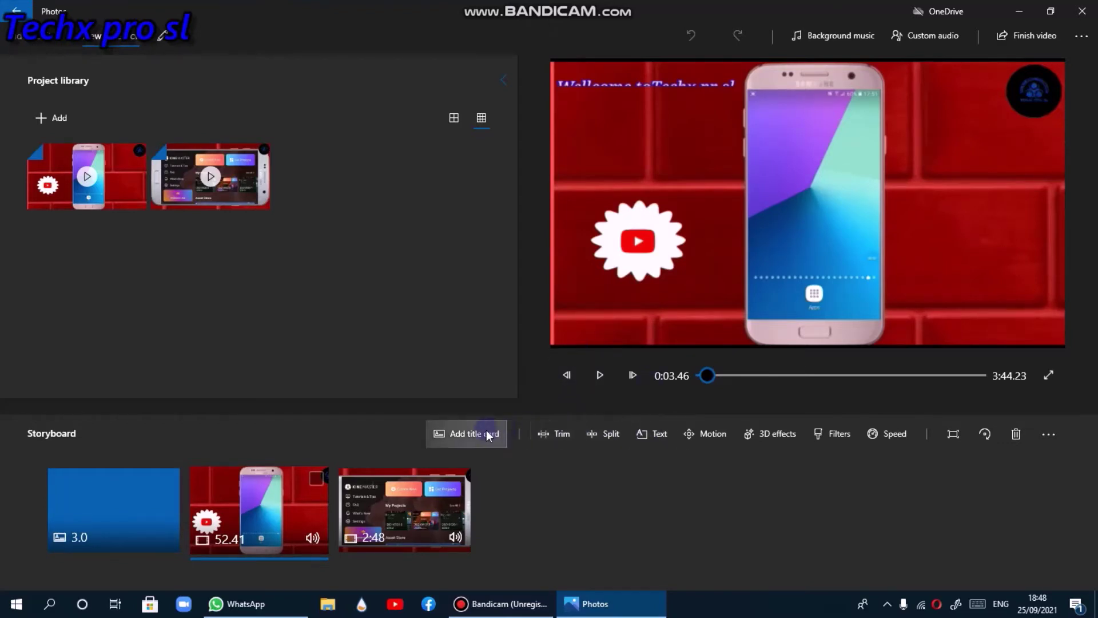
{"action": "left_click", "coordinate": [463, 435]}
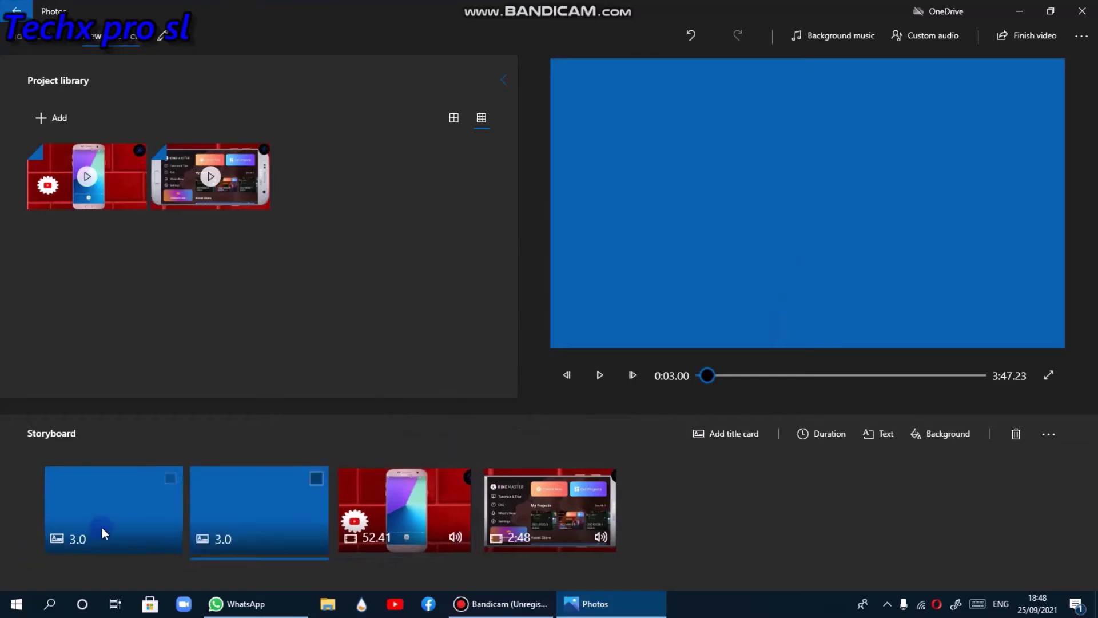
{"action": "right_click", "coordinate": [102, 527]}
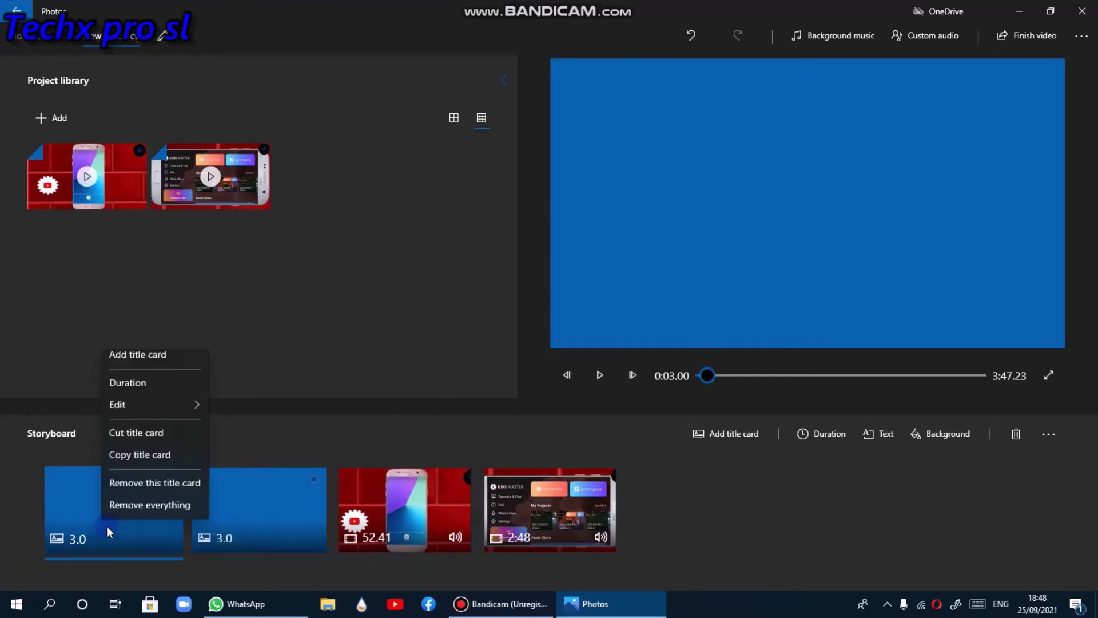
{"action": "left_click", "coordinate": [136, 495]}
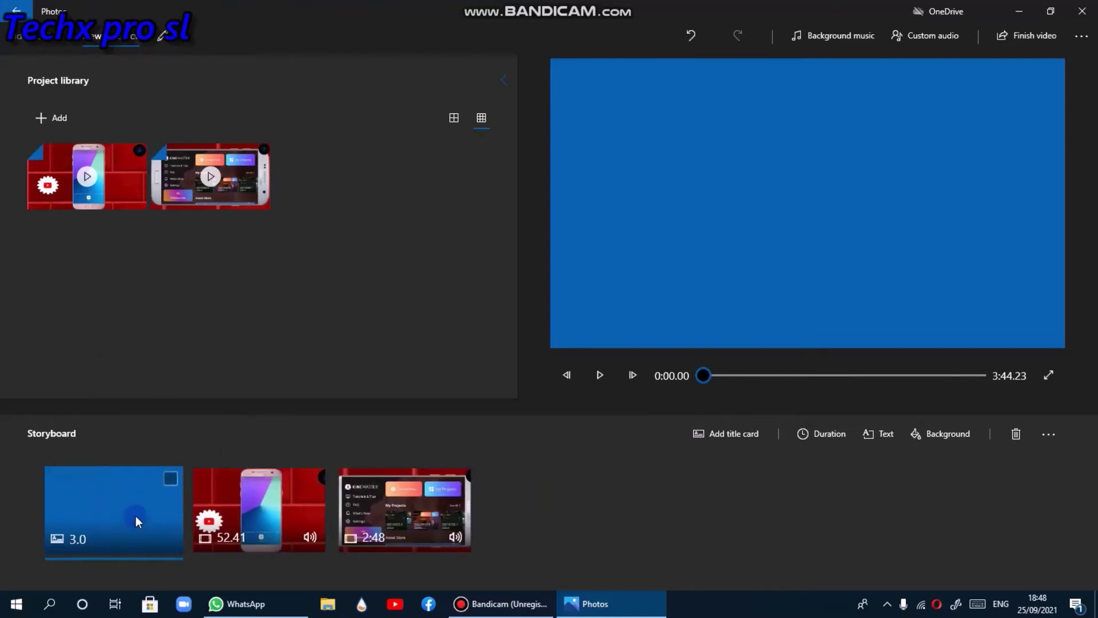
{"action": "left_click", "coordinate": [869, 435]}
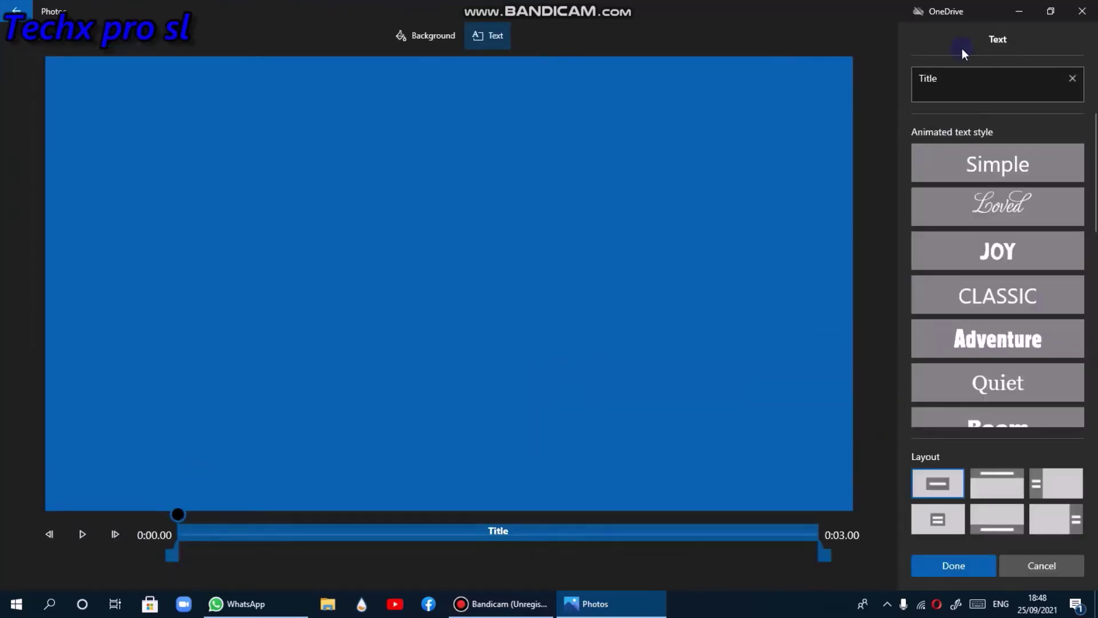
{"action": "left_click", "coordinate": [952, 85]}
{"action": "left_click", "coordinate": [972, 75]}
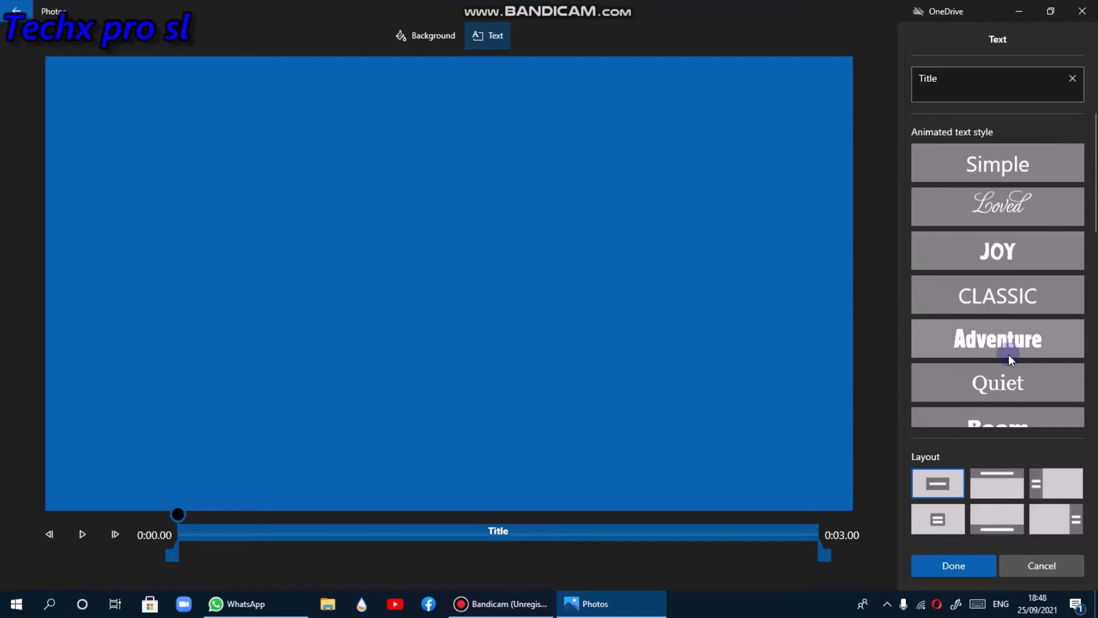
{"action": "scroll", "coordinate": [1008, 354], "scroll_direction": "down", "scroll_amount": 1}
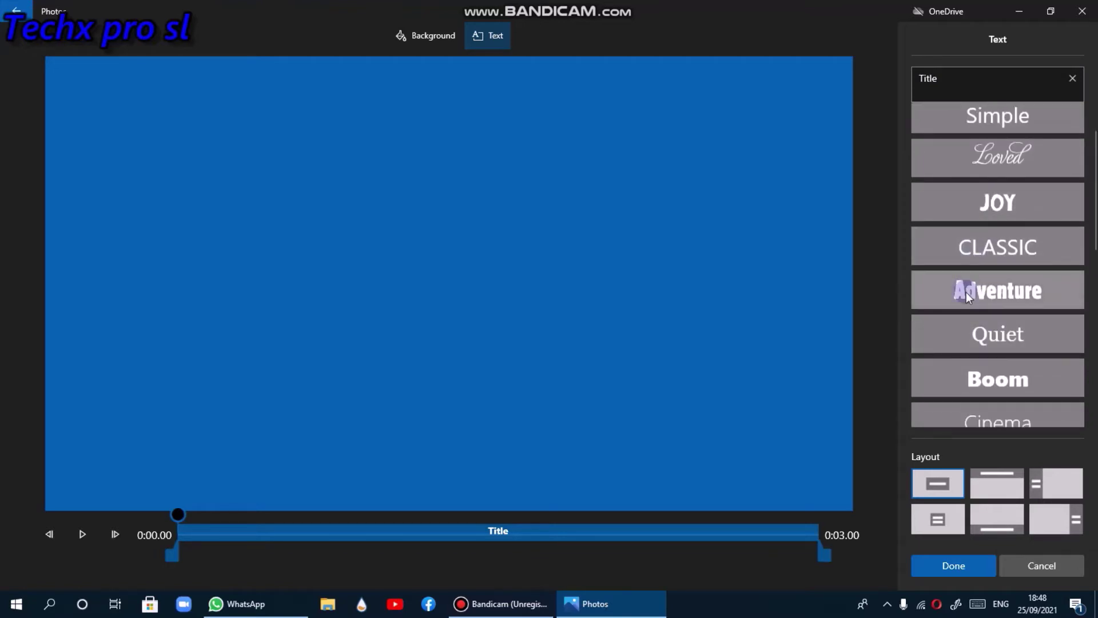
{"action": "scroll", "coordinate": [966, 291], "scroll_direction": "down", "scroll_amount": 5}
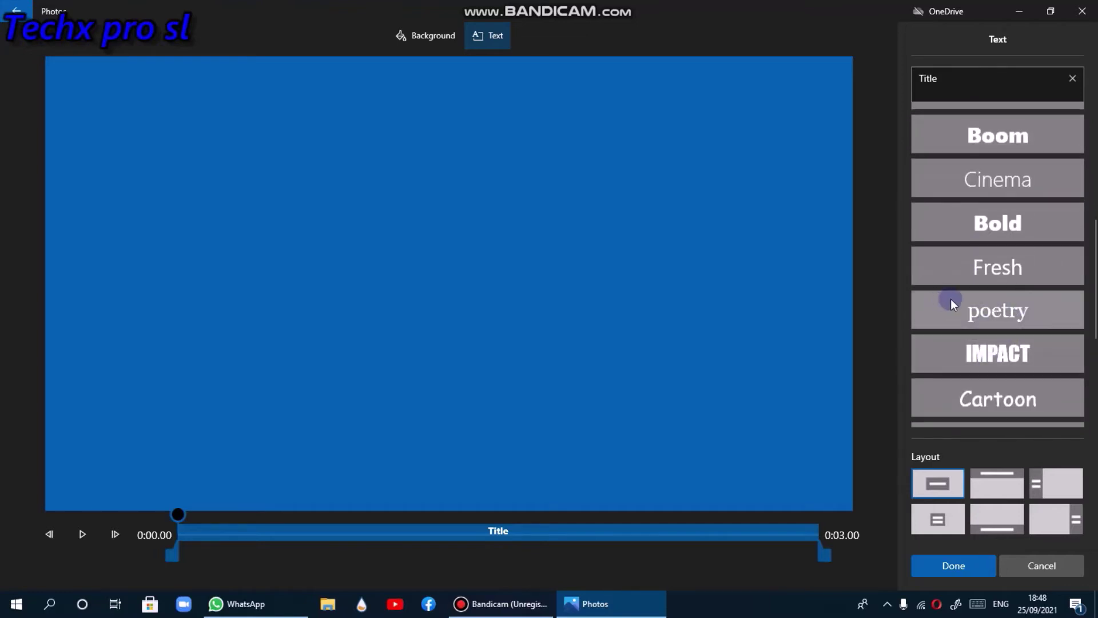
{"action": "scroll", "coordinate": [958, 307], "scroll_direction": "down", "scroll_amount": 1}
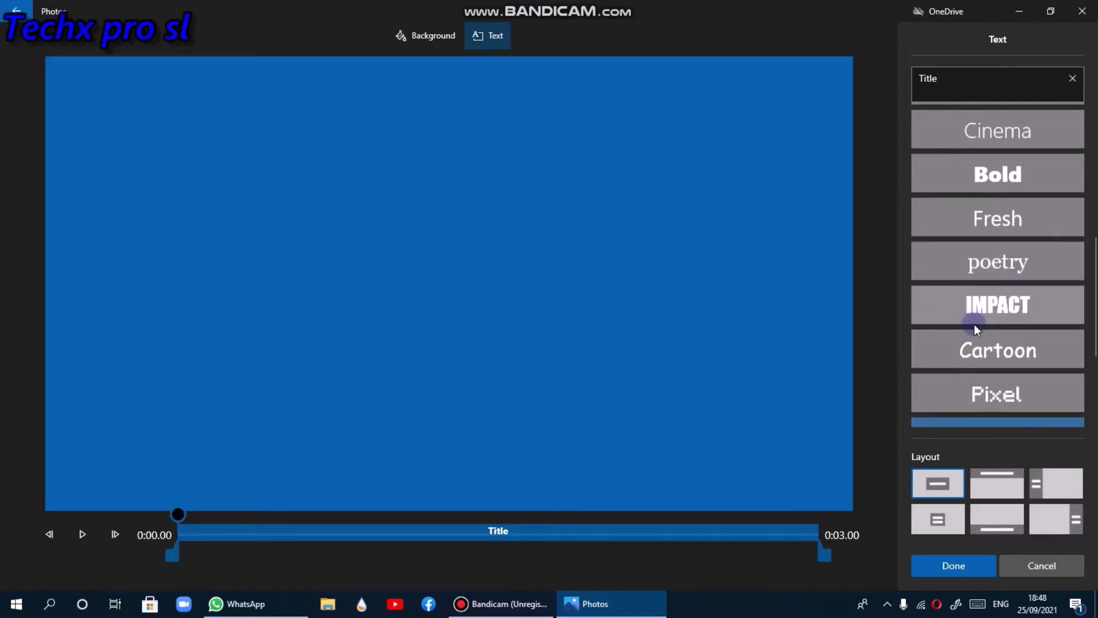
{"action": "scroll", "coordinate": [974, 333], "scroll_direction": "down", "scroll_amount": 3}
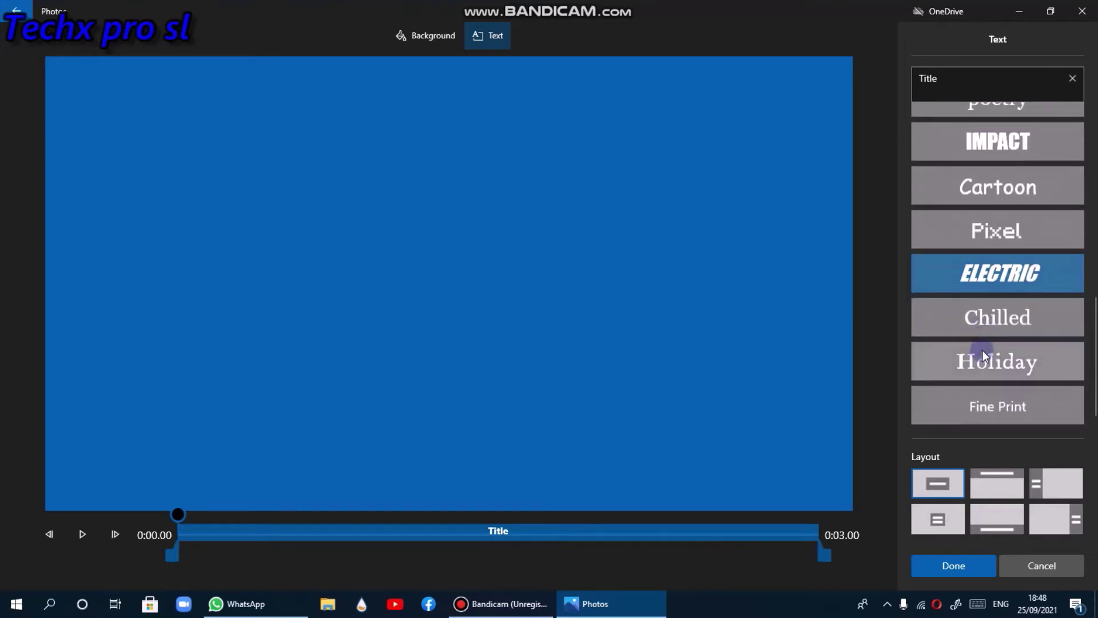
{"action": "scroll", "coordinate": [980, 311], "scroll_direction": "up", "scroll_amount": 2}
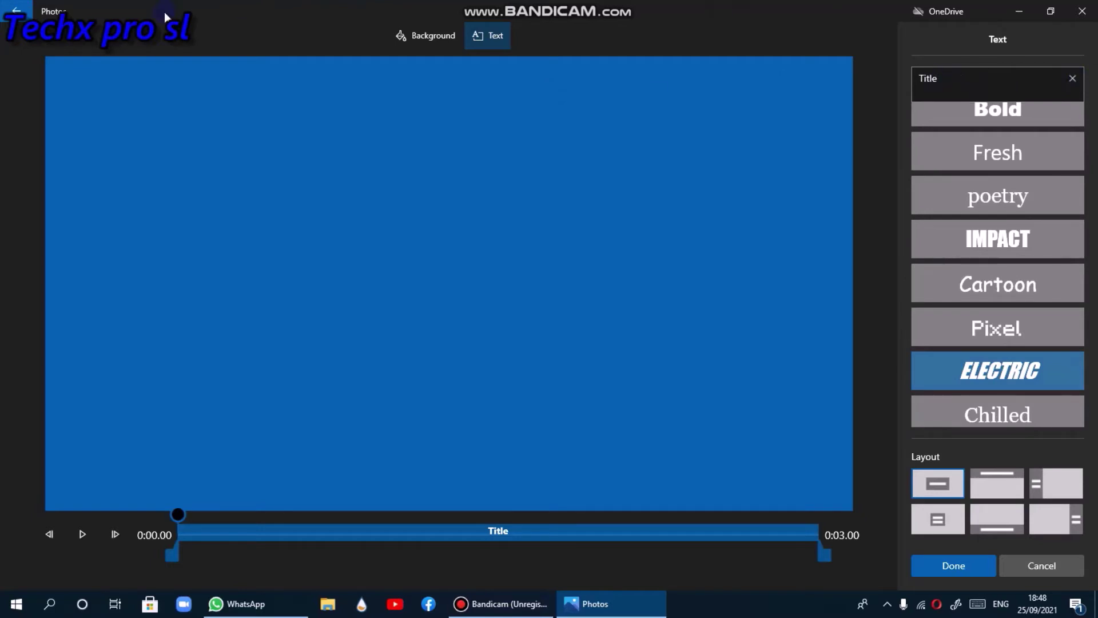
{"action": "left_click", "coordinate": [257, 311]}
Step: Leave the text editor and change the 3-second title card's background to Rose
{"action": "left_click", "coordinate": [16, 10]}
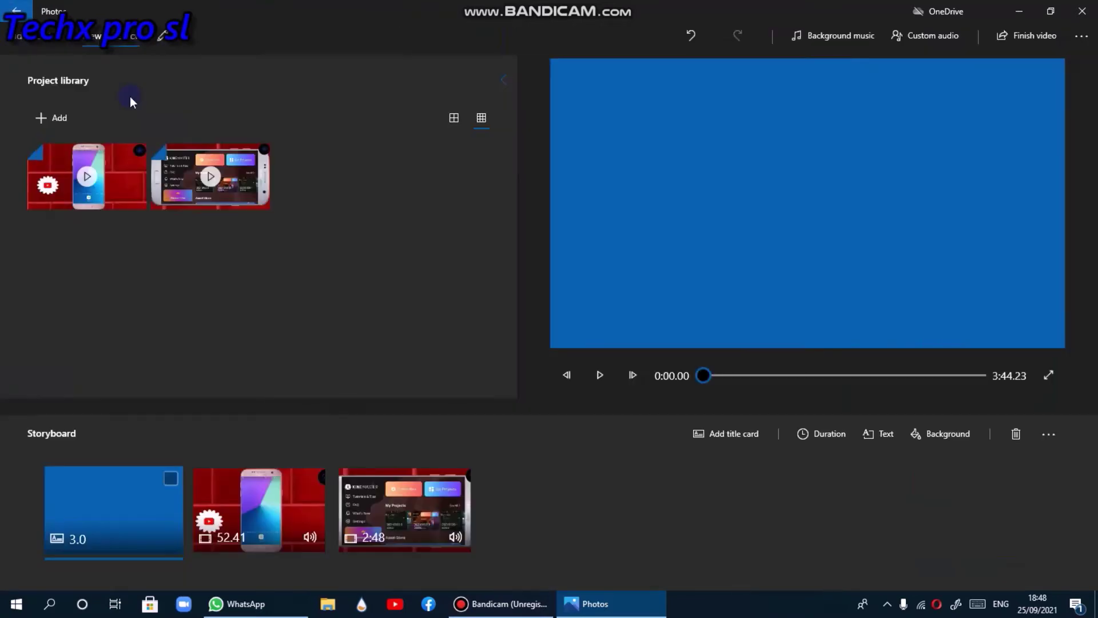
{"action": "left_click", "coordinate": [869, 435]}
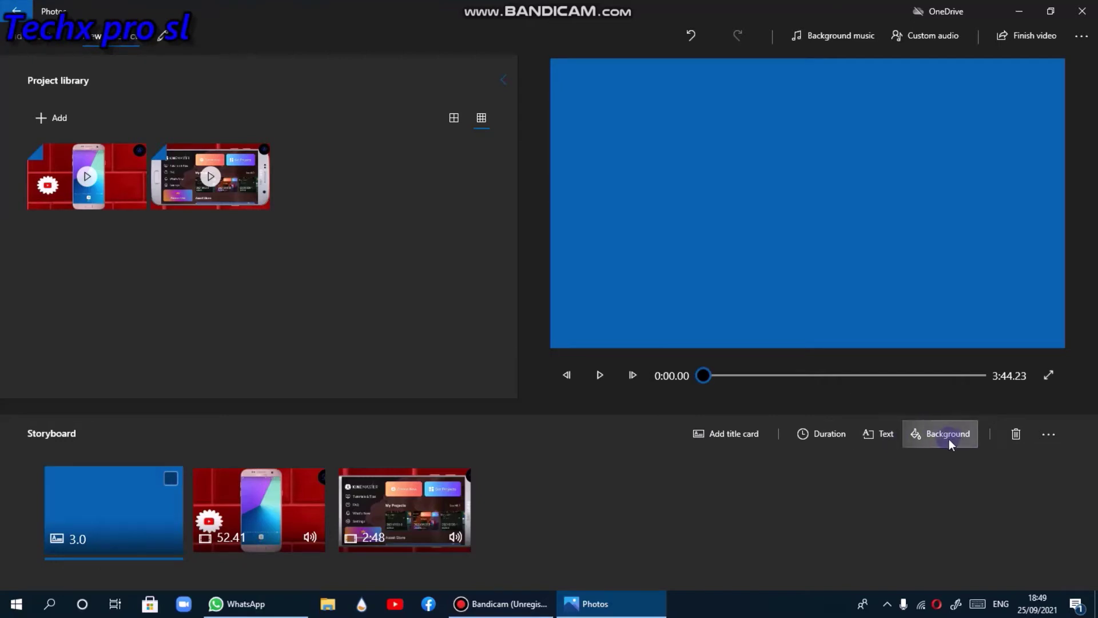
{"action": "left_click", "coordinate": [923, 428]}
{"action": "left_click", "coordinate": [925, 432]}
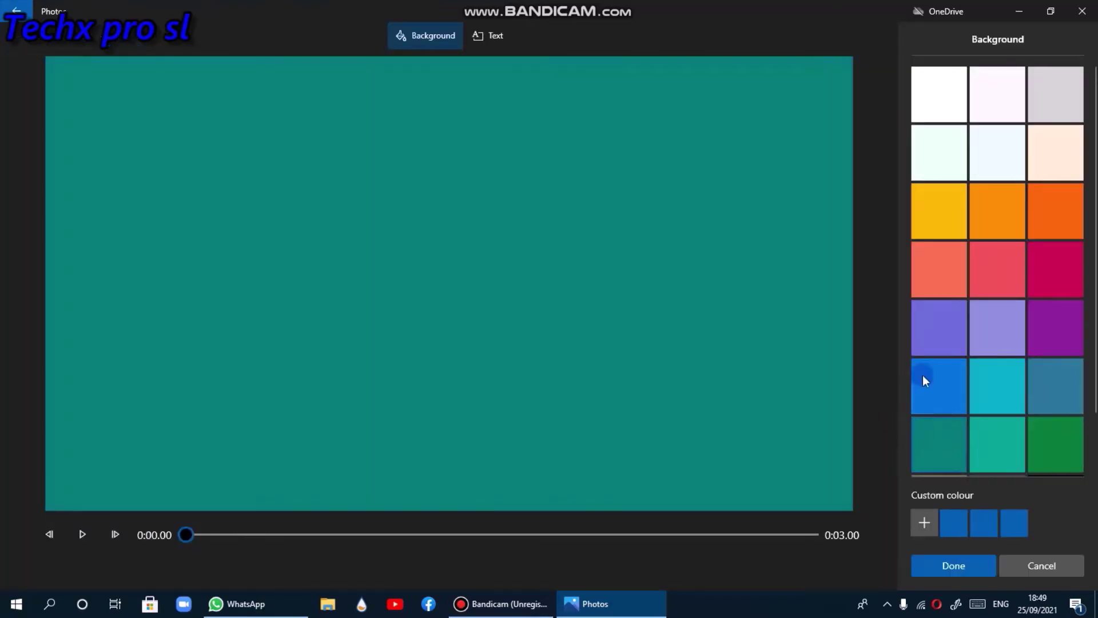
{"action": "left_click", "coordinate": [976, 371]}
{"action": "left_click", "coordinate": [991, 339]}
{"action": "left_click", "coordinate": [1039, 279]}
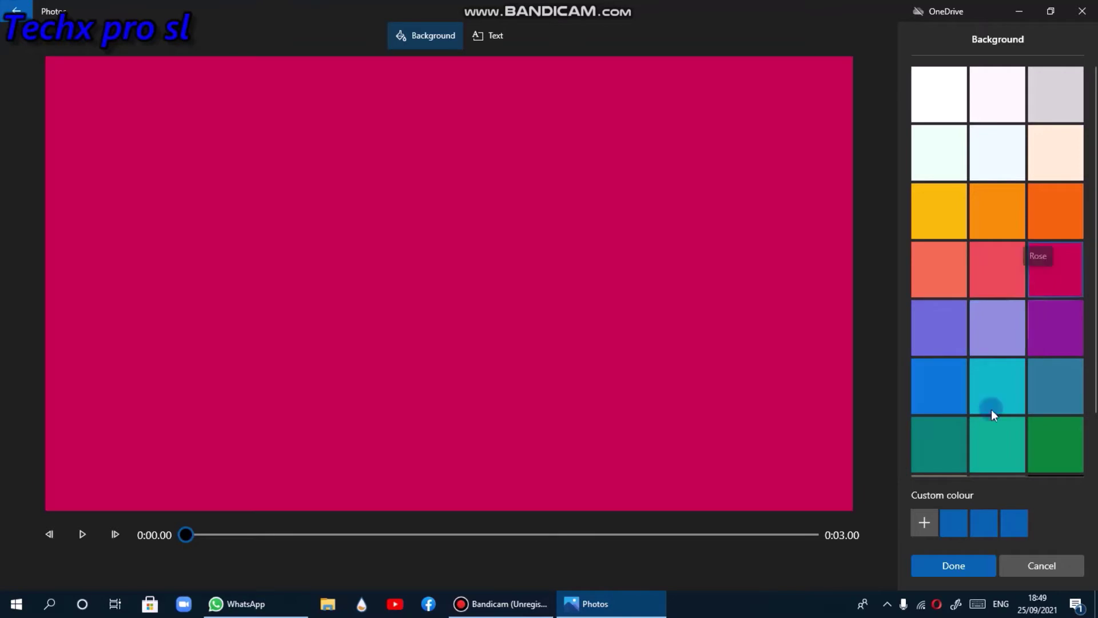
{"action": "left_click", "coordinate": [969, 564]}
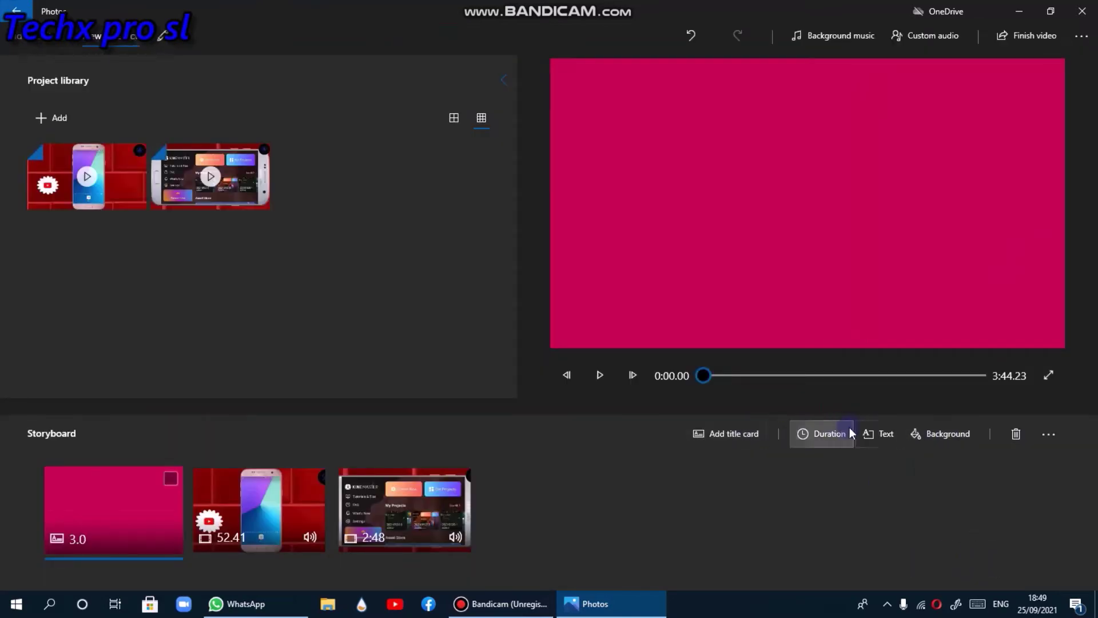
Step: Check the storyboard's extra options, then play and pause the project preview
{"action": "left_click", "coordinate": [1046, 436]}
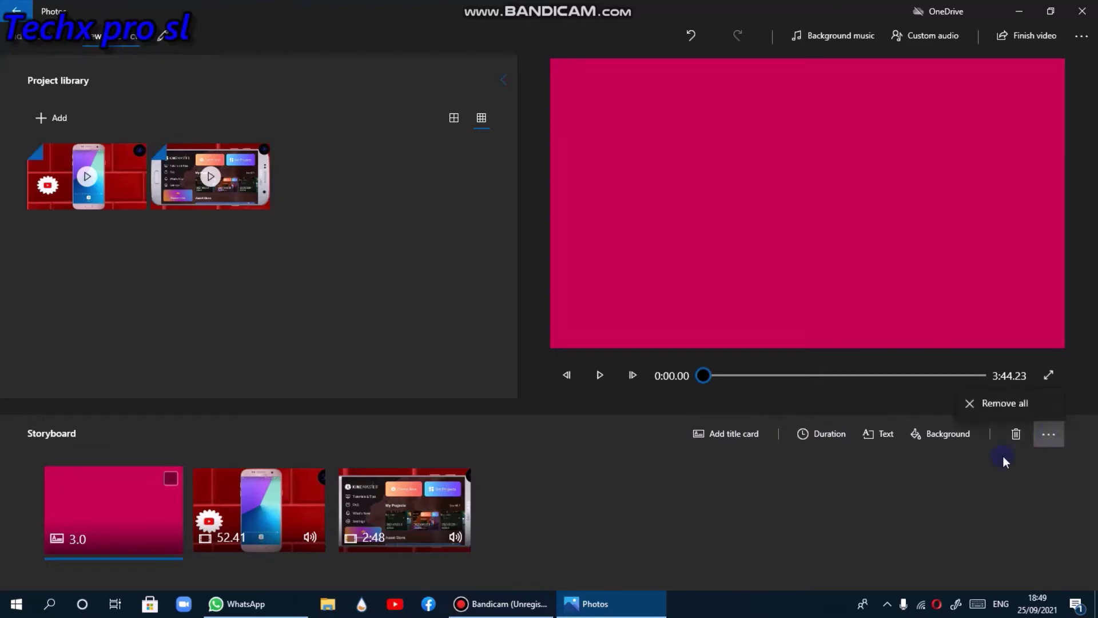
{"action": "left_click", "coordinate": [967, 459]}
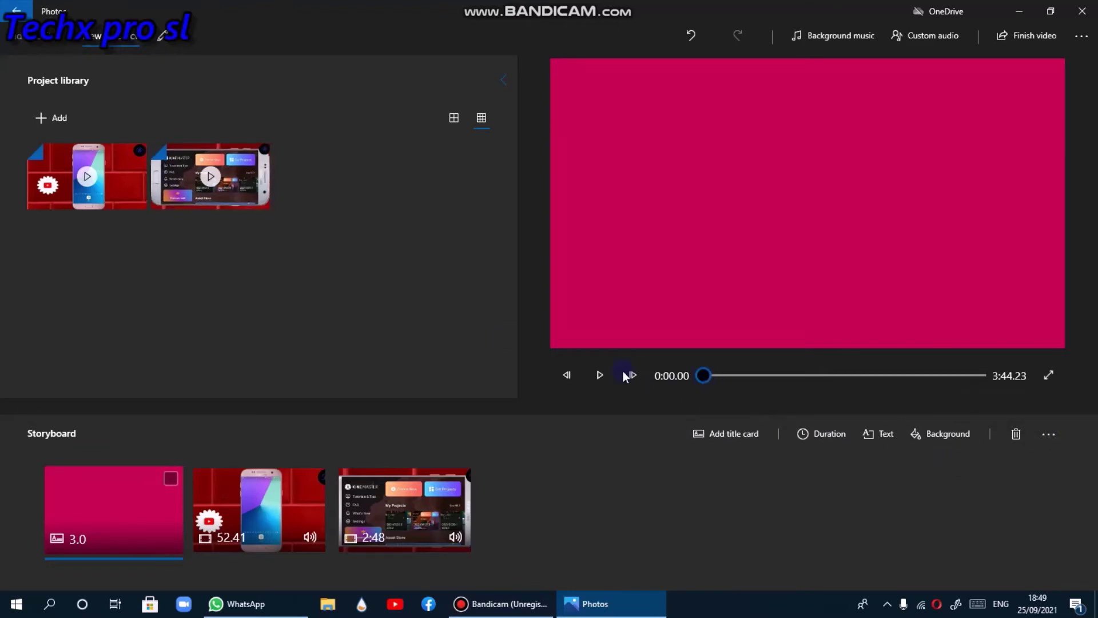
{"action": "left_click", "coordinate": [599, 374]}
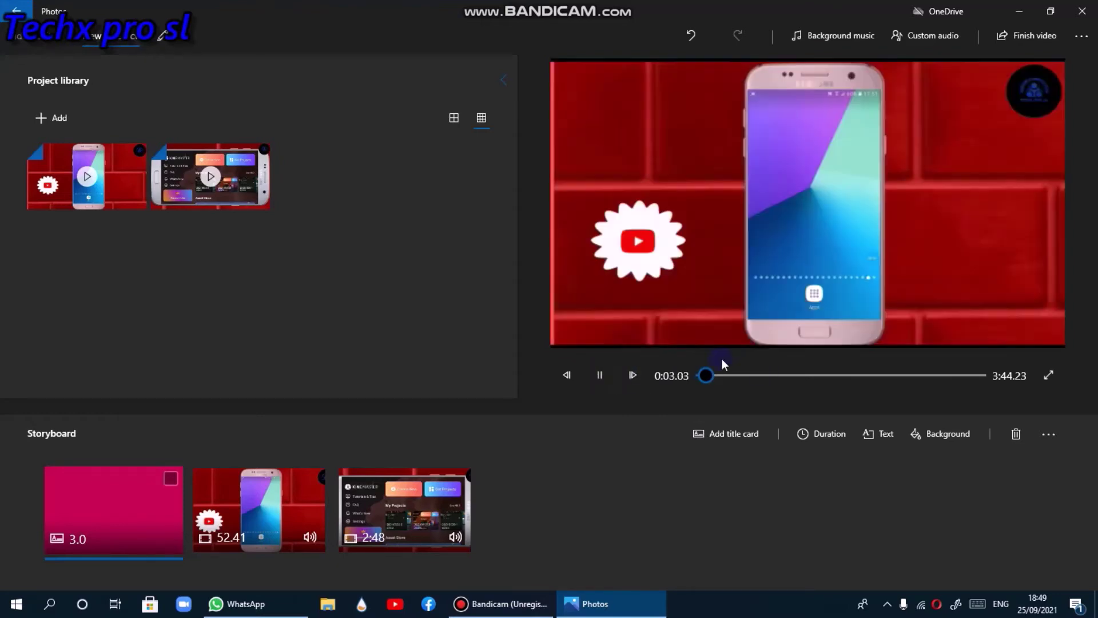
{"action": "left_click", "coordinate": [600, 375]}
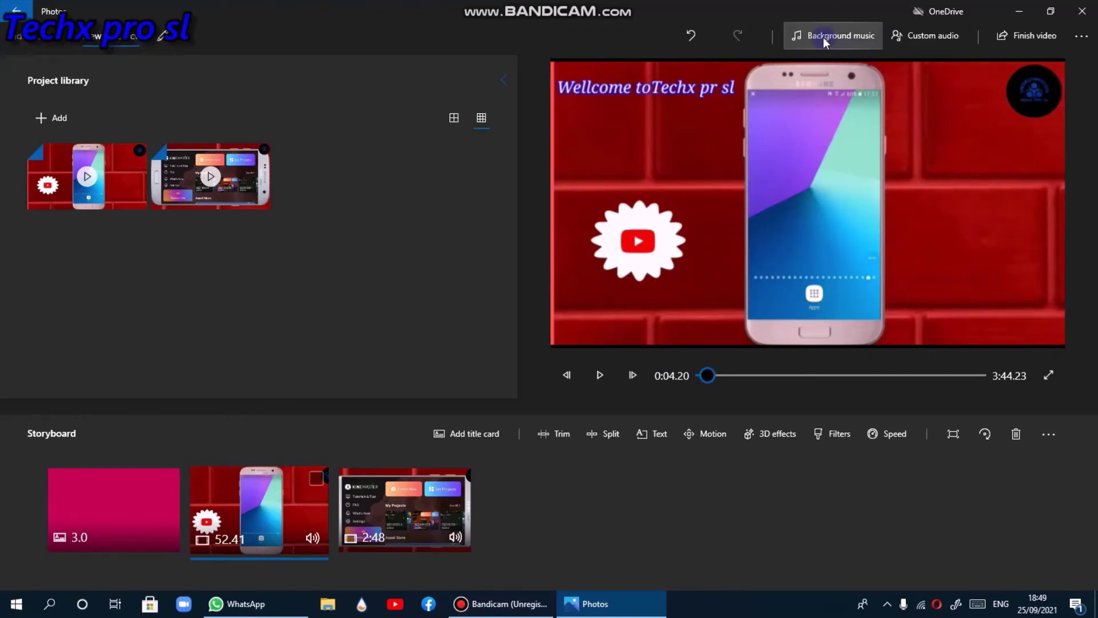
Step: Browse background music tracks like Spooky Story and On Our Way, then cancel without adding any
{"action": "left_click", "coordinate": [840, 39]}
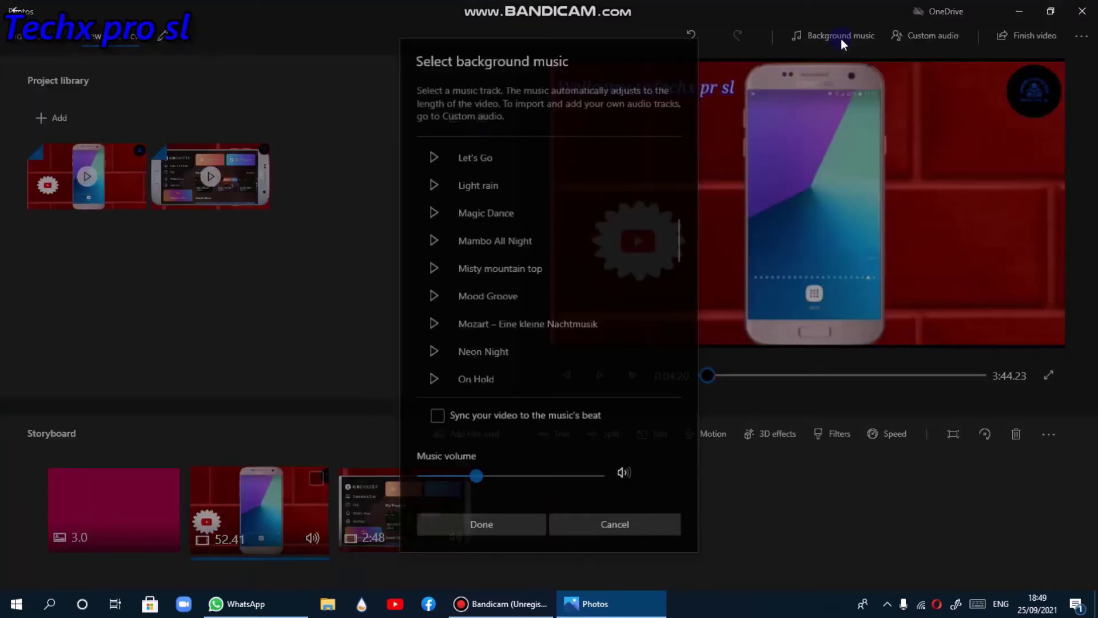
{"action": "scroll", "coordinate": [526, 248], "scroll_direction": "down", "scroll_amount": 2}
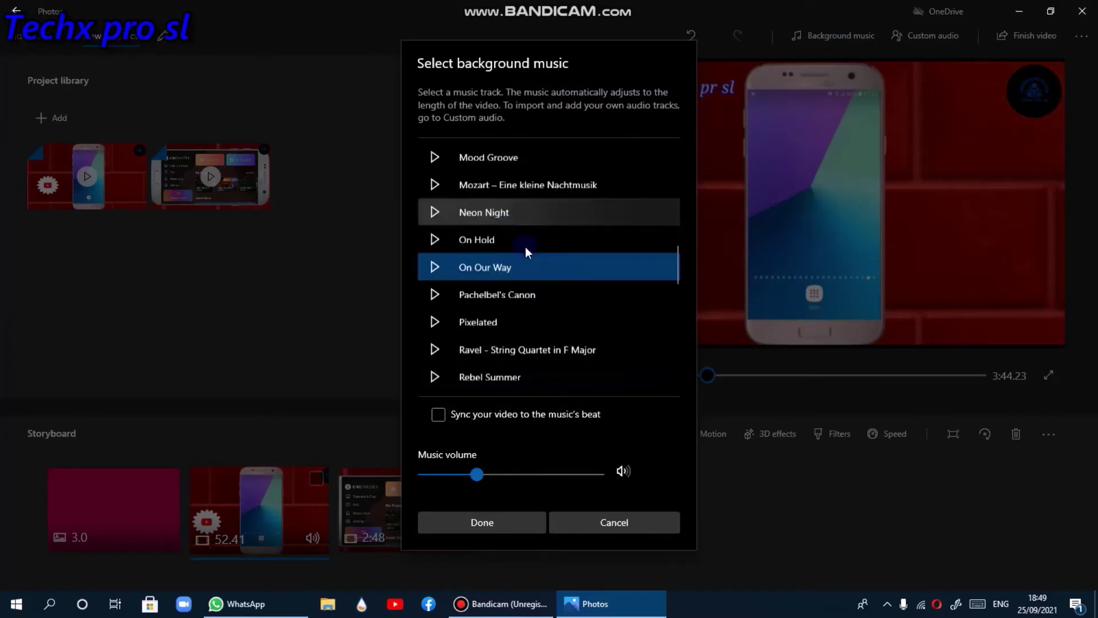
{"action": "scroll", "coordinate": [526, 246], "scroll_direction": "down", "scroll_amount": 2}
{"action": "scroll", "coordinate": [525, 246], "scroll_direction": "down", "scroll_amount": 3}
{"action": "left_click", "coordinate": [526, 245]}
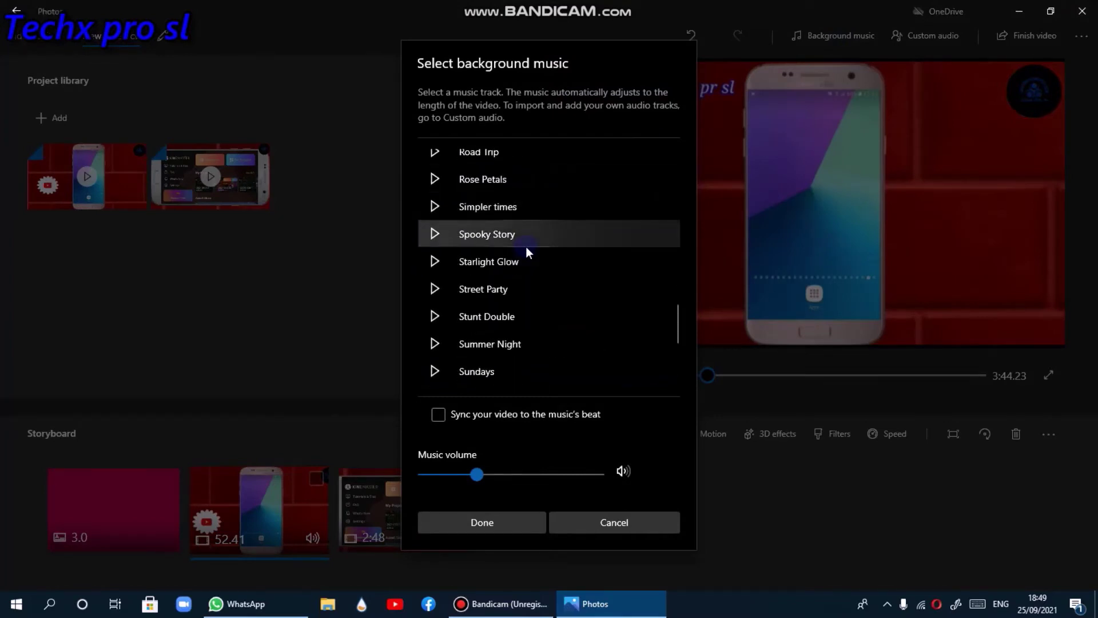
{"action": "scroll", "coordinate": [526, 246], "scroll_direction": "down", "scroll_amount": 5}
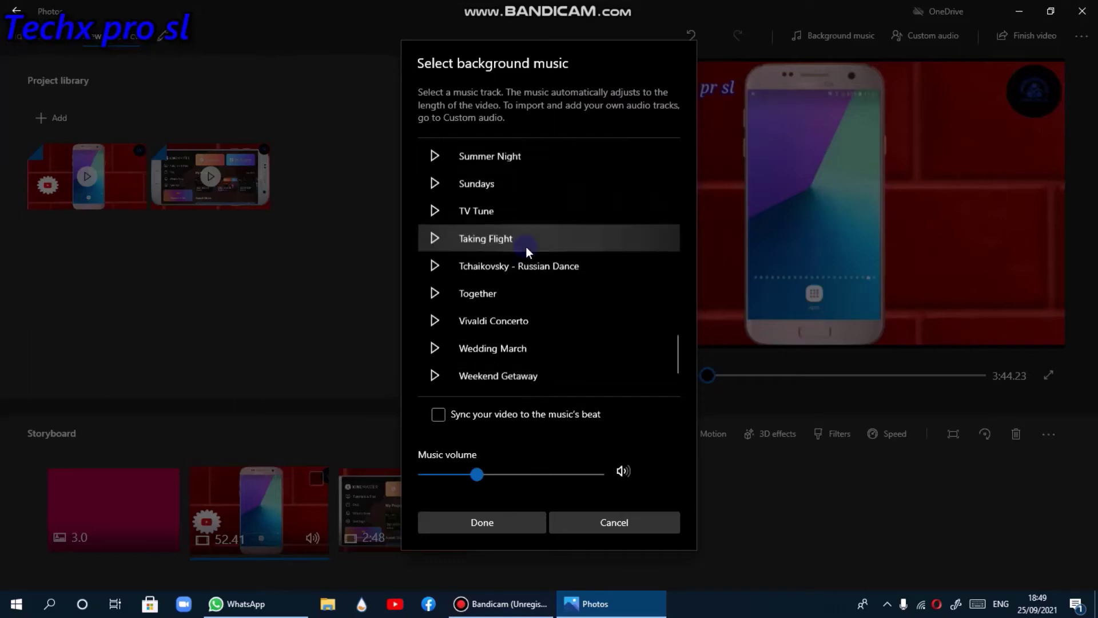
{"action": "scroll", "coordinate": [526, 247], "scroll_direction": "up", "scroll_amount": 3}
{"action": "key", "text": "Up"}
{"action": "key", "text": "Up"}
{"action": "key", "text": "Up"}
{"action": "key", "text": "Up"}
{"action": "key", "text": "Up"}
{"action": "key", "text": "Up"}
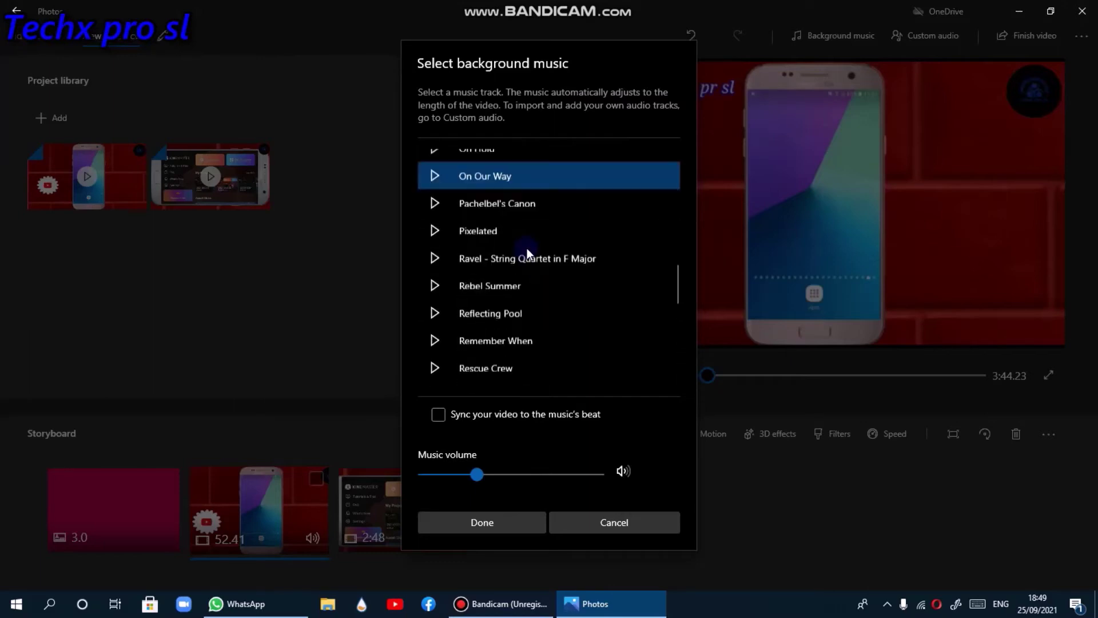
{"action": "scroll", "coordinate": [487, 378], "scroll_direction": "up", "scroll_amount": 3}
{"action": "scroll", "coordinate": [489, 354], "scroll_direction": "up", "scroll_amount": 5}
{"action": "scroll", "coordinate": [489, 353], "scroll_direction": "up", "scroll_amount": 3}
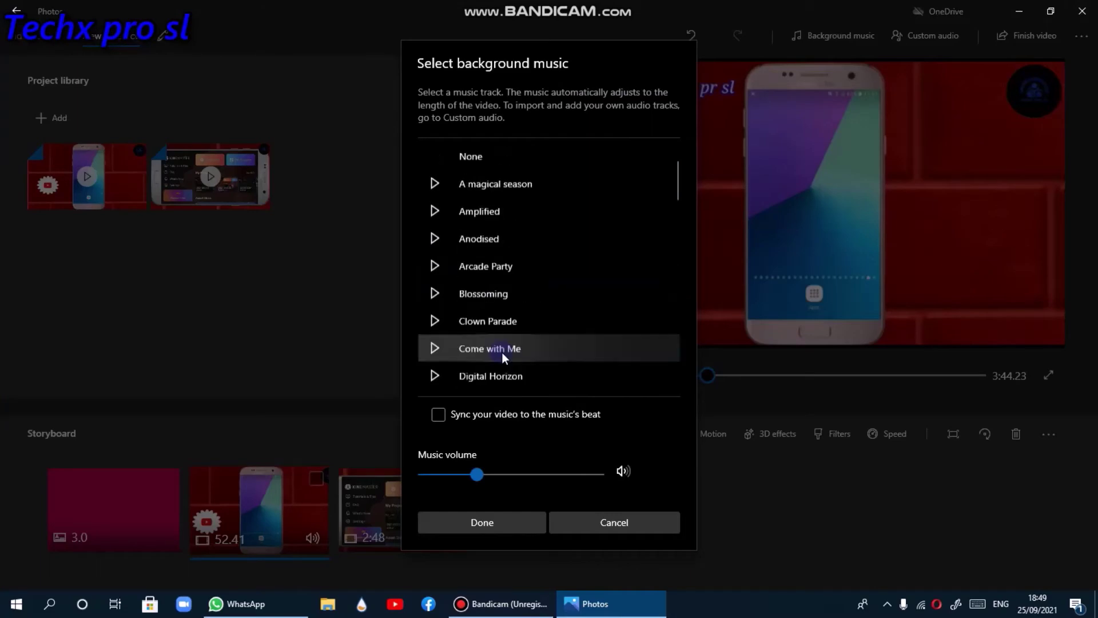
{"action": "left_click", "coordinate": [638, 519]}
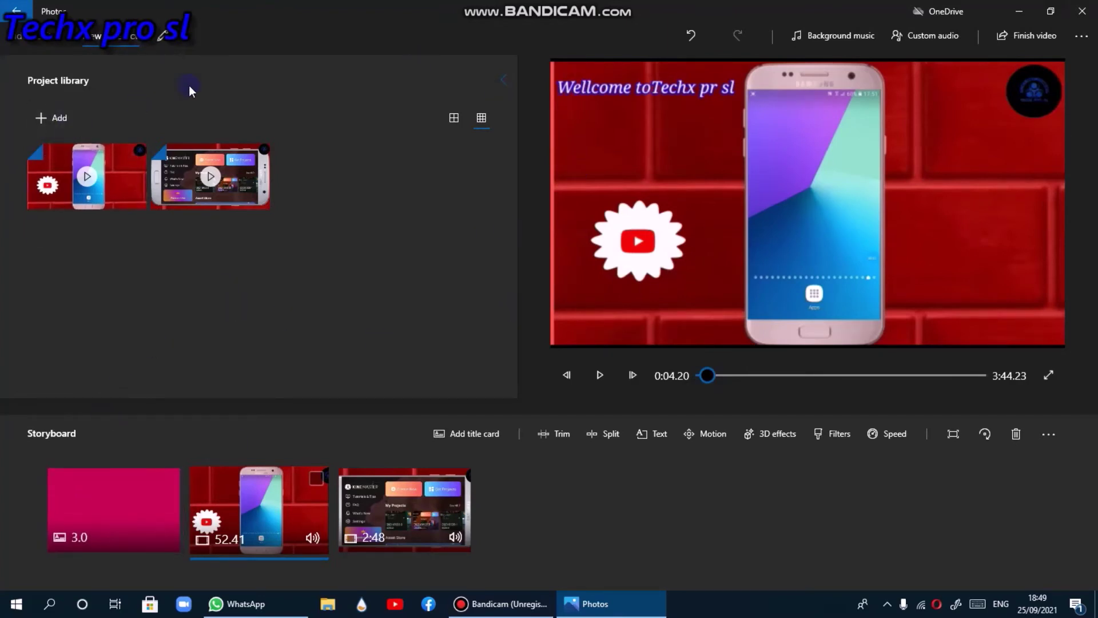
Step: Import 'WhatsApp Video 2021-09-23 at 17.00.38' from Downloads into the project library
{"action": "left_click", "coordinate": [55, 121]}
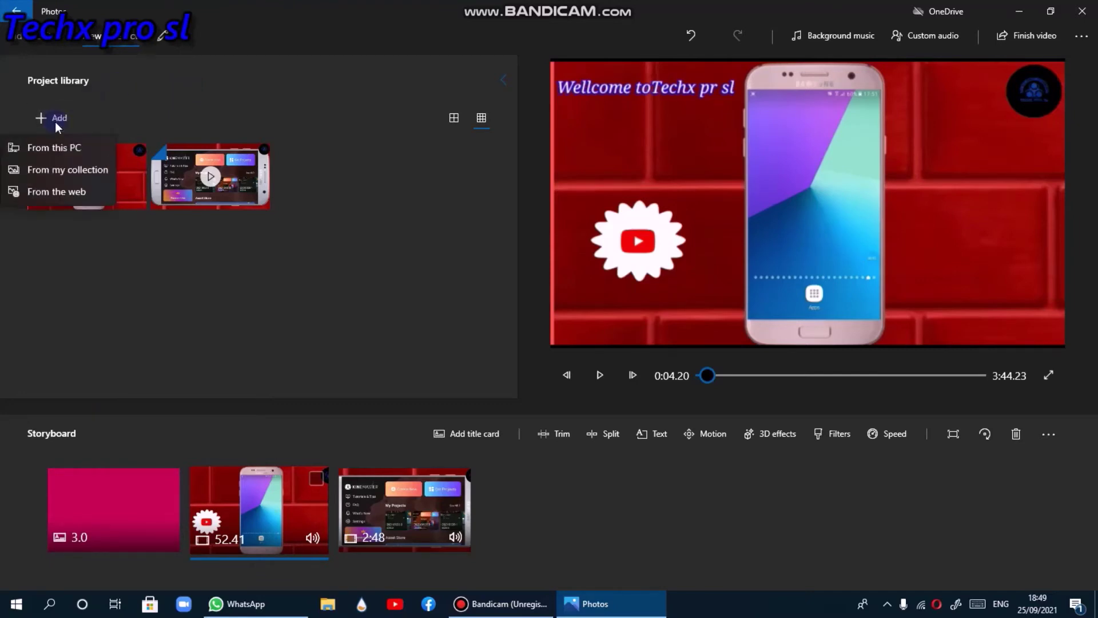
{"action": "left_click", "coordinate": [30, 151]}
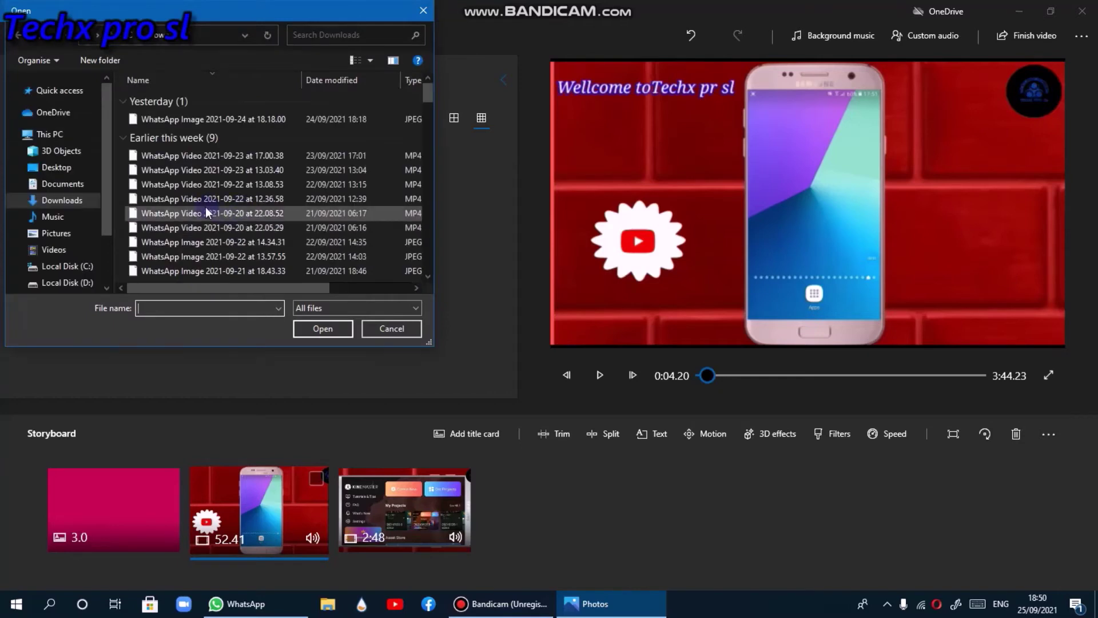
{"action": "scroll", "coordinate": [171, 207], "scroll_direction": "down", "scroll_amount": 1}
{"action": "scroll", "coordinate": [149, 198], "scroll_direction": "down", "scroll_amount": 1}
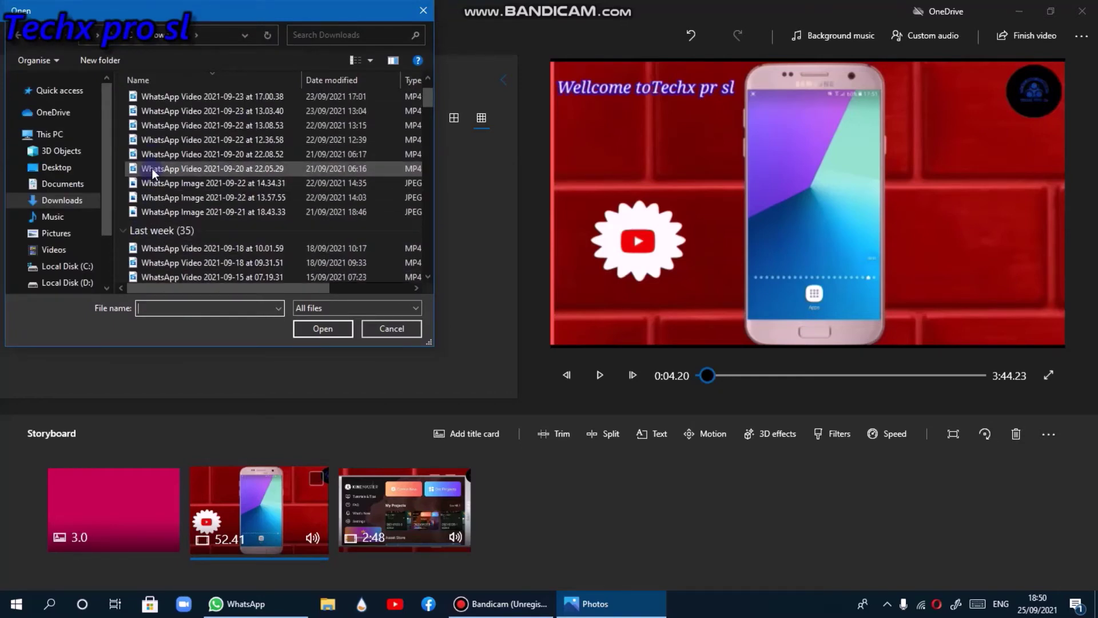
{"action": "left_click", "coordinate": [173, 98]}
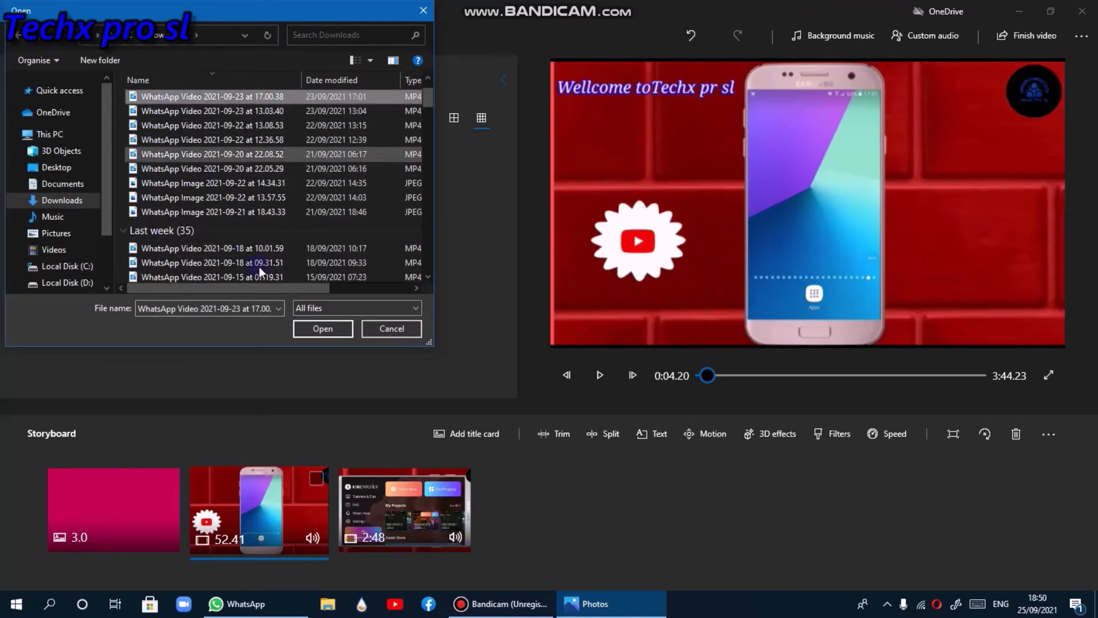
{"action": "left_click", "coordinate": [297, 325]}
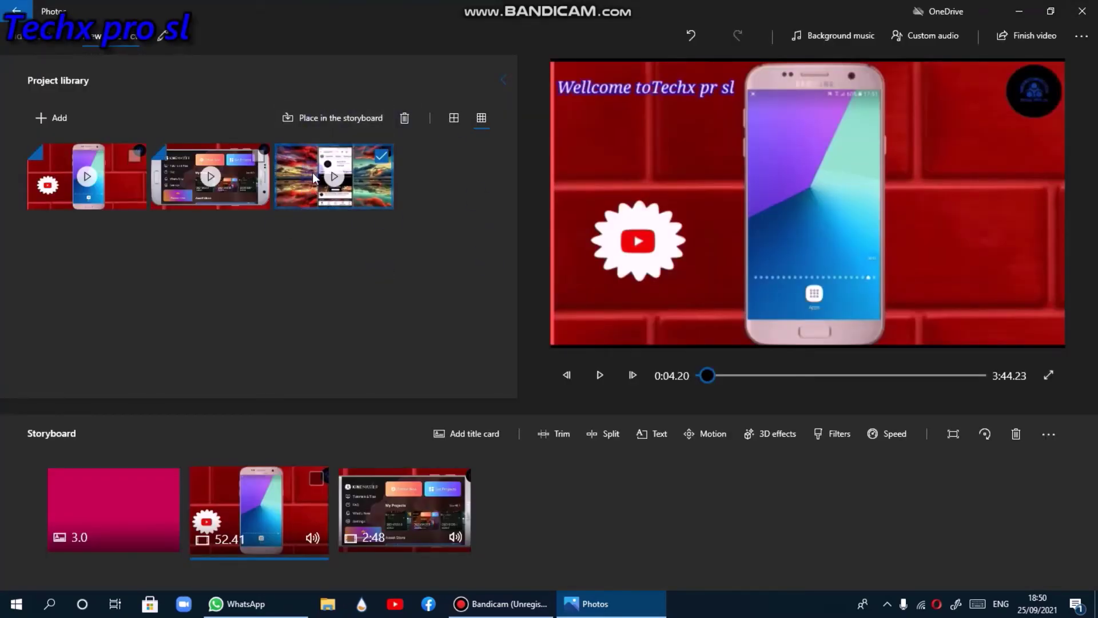
Step: Append the 29.12-second clip to the storyboard end, preview it, and open its 3D effects
{"action": "mouse_move", "coordinate": [313, 207]}
{"action": "left_mouse_down"}
{"action": "mouse_move", "coordinate": [407, 394]}
{"action": "mouse_move", "coordinate": [568, 539]}
{"action": "left_mouse_up"}
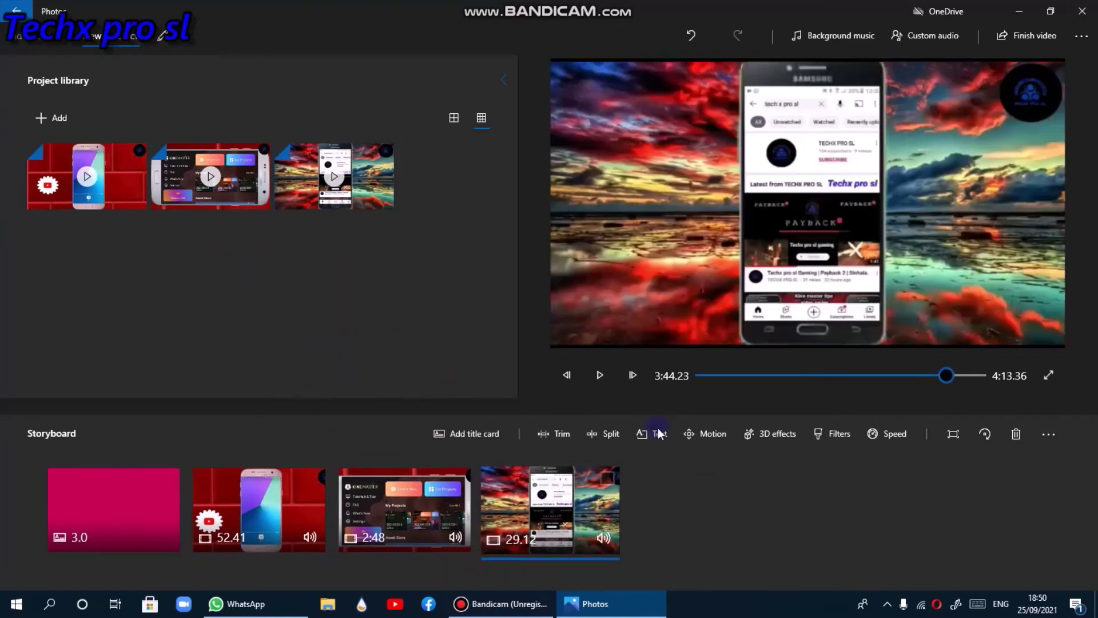
{"action": "left_click", "coordinate": [594, 374]}
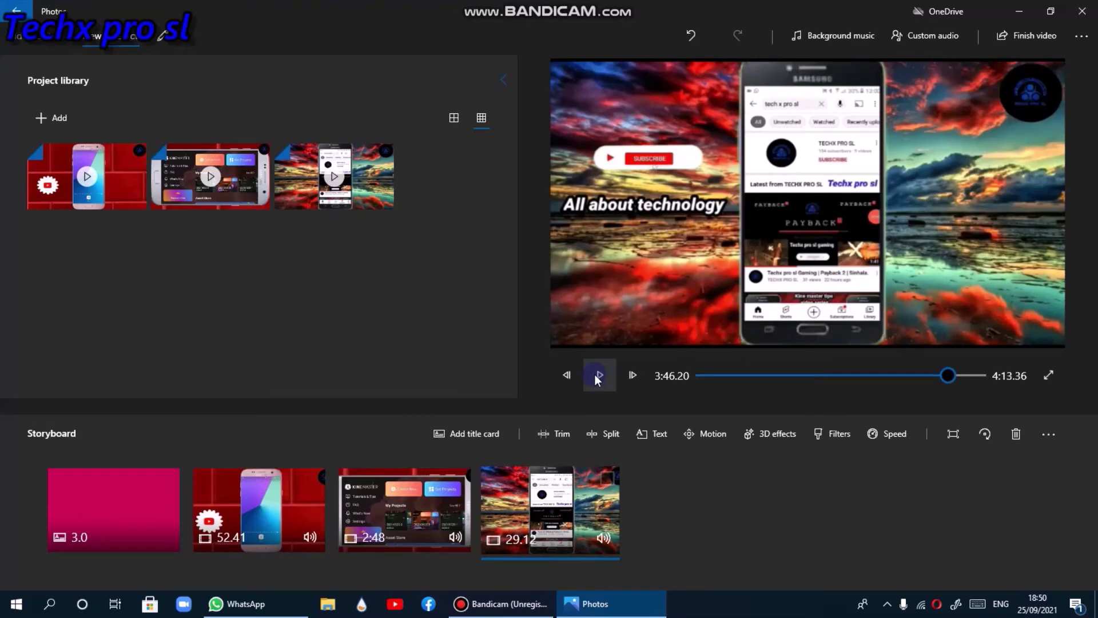
{"action": "left_click", "coordinate": [757, 435]}
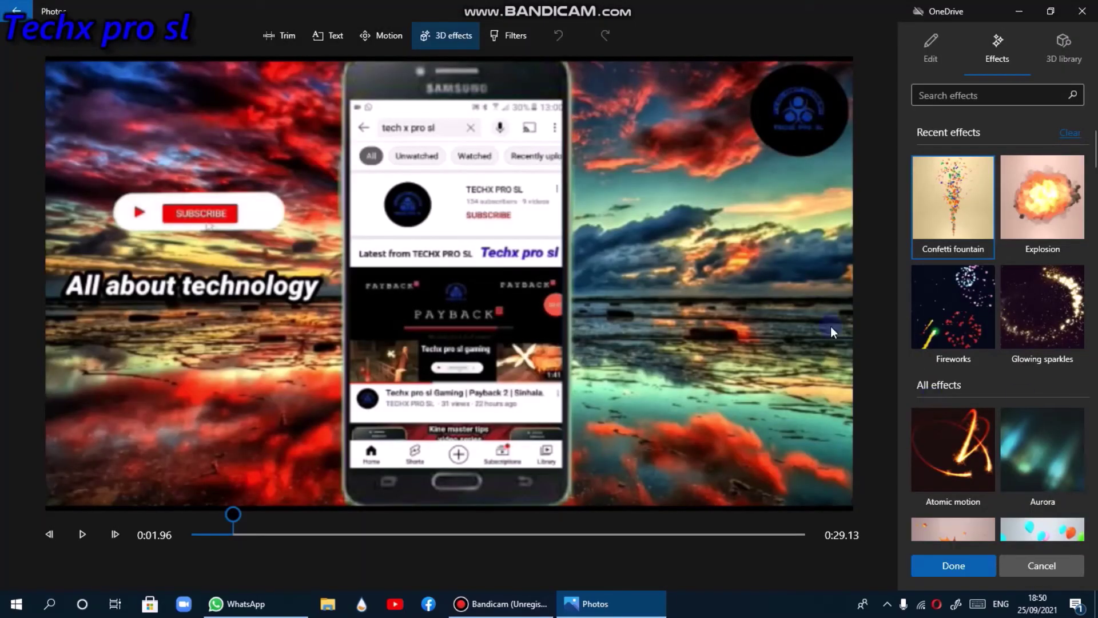
Step: Add the Fireworks 3D effect from the Effects list to the 0:29.13 clip
{"action": "scroll", "coordinate": [1037, 334], "scroll_direction": "down", "scroll_amount": 2}
{"action": "scroll", "coordinate": [1027, 383], "scroll_direction": "down", "scroll_amount": 5}
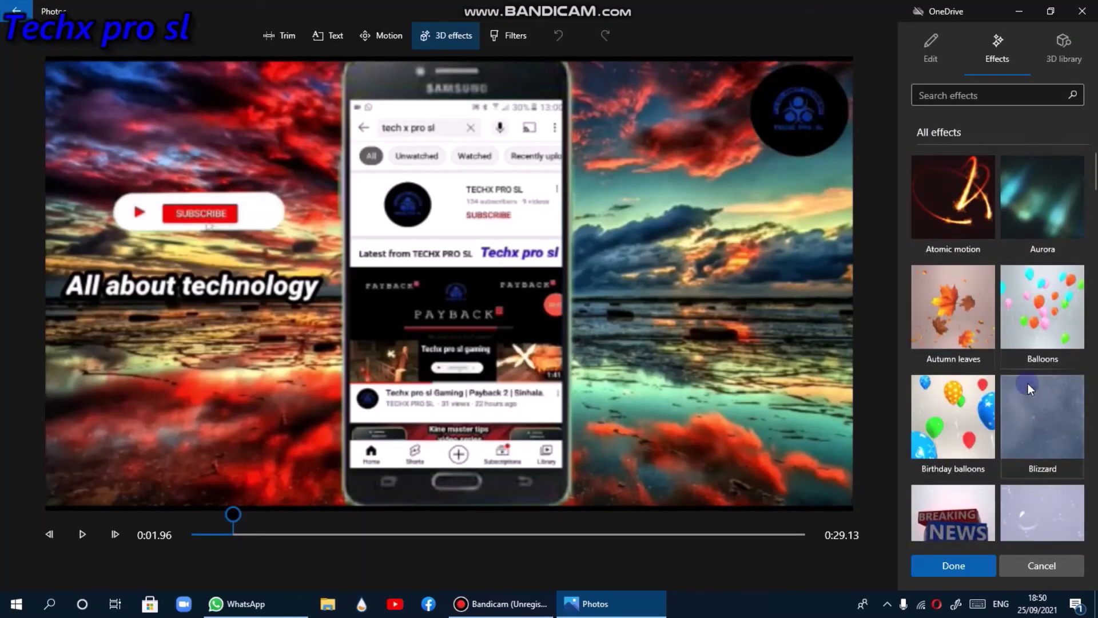
{"action": "scroll", "coordinate": [1027, 388], "scroll_direction": "down", "scroll_amount": 3}
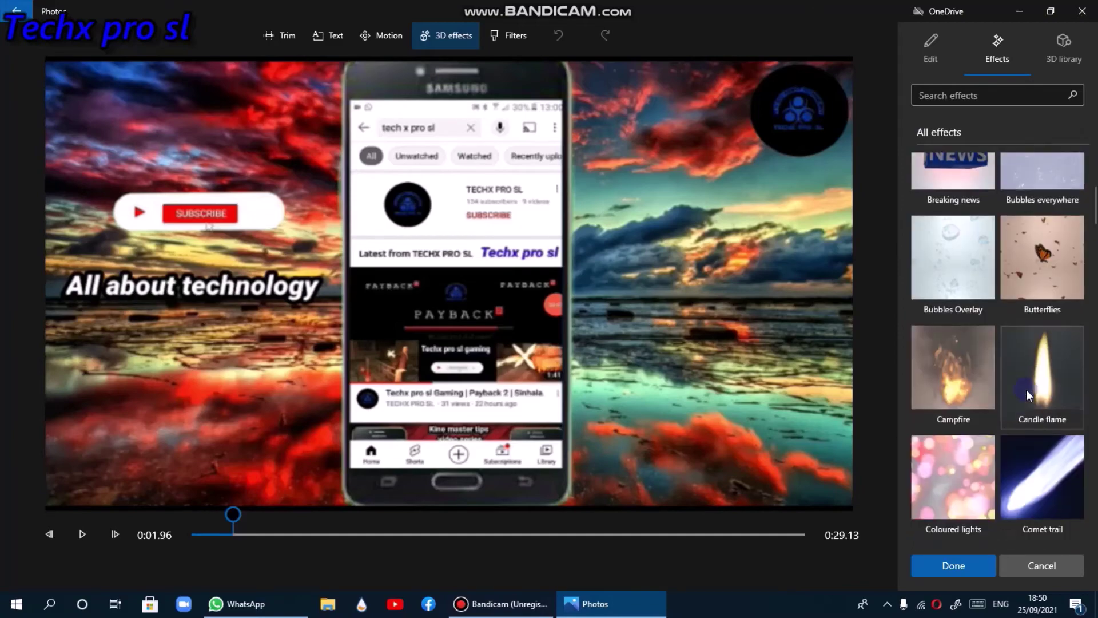
{"action": "scroll", "coordinate": [1024, 392], "scroll_direction": "down", "scroll_amount": 2}
{"action": "scroll", "coordinate": [1026, 387], "scroll_direction": "down", "scroll_amount": 2}
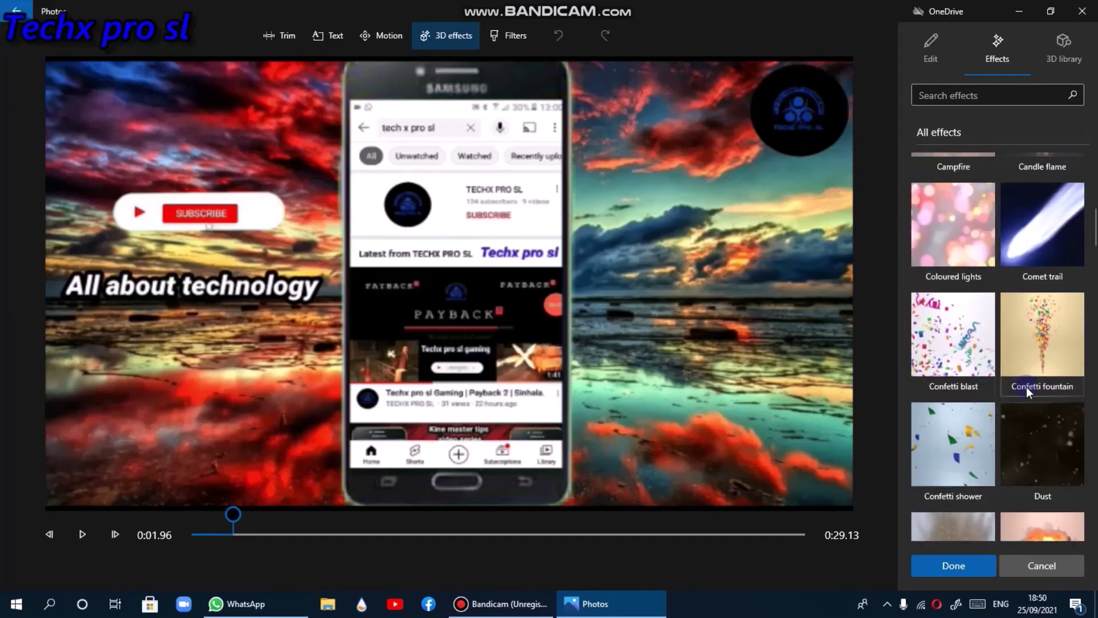
{"action": "scroll", "coordinate": [1026, 394], "scroll_direction": "down", "scroll_amount": 2}
{"action": "scroll", "coordinate": [1025, 399], "scroll_direction": "down", "scroll_amount": 2}
{"action": "scroll", "coordinate": [1025, 399], "scroll_direction": "down", "scroll_amount": 1}
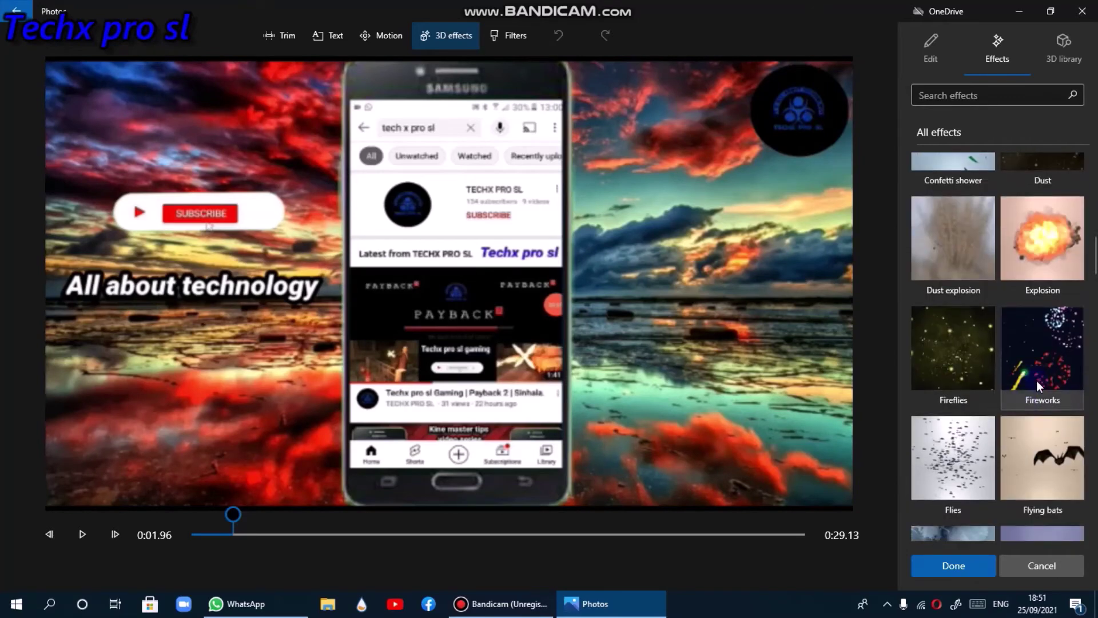
{"action": "left_click", "coordinate": [1036, 380]}
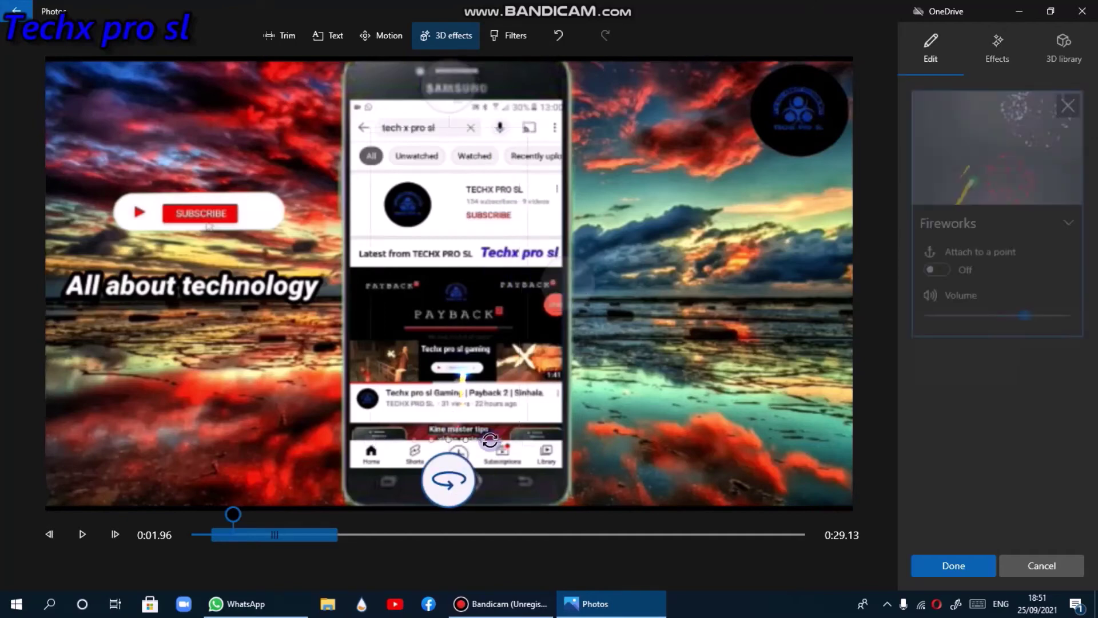
Step: Position the fireworks effect over the centre of the phone
{"action": "left_click_drag", "start_coordinate": [488, 433], "coordinate": [483, 401]}
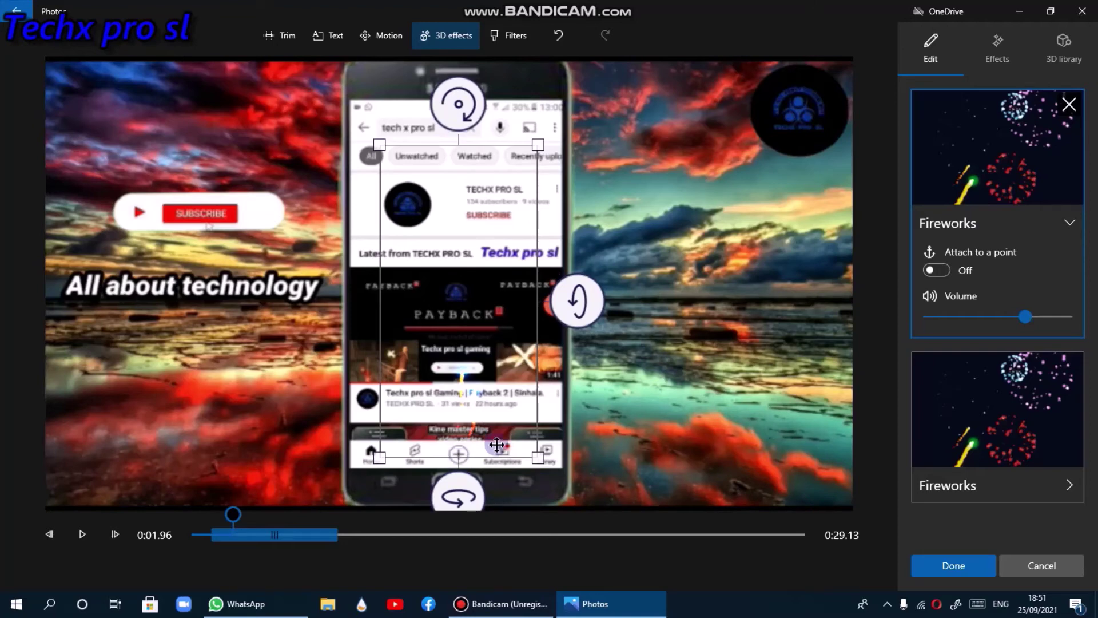
{"action": "left_click", "coordinate": [641, 431]}
{"action": "left_click", "coordinate": [199, 470]}
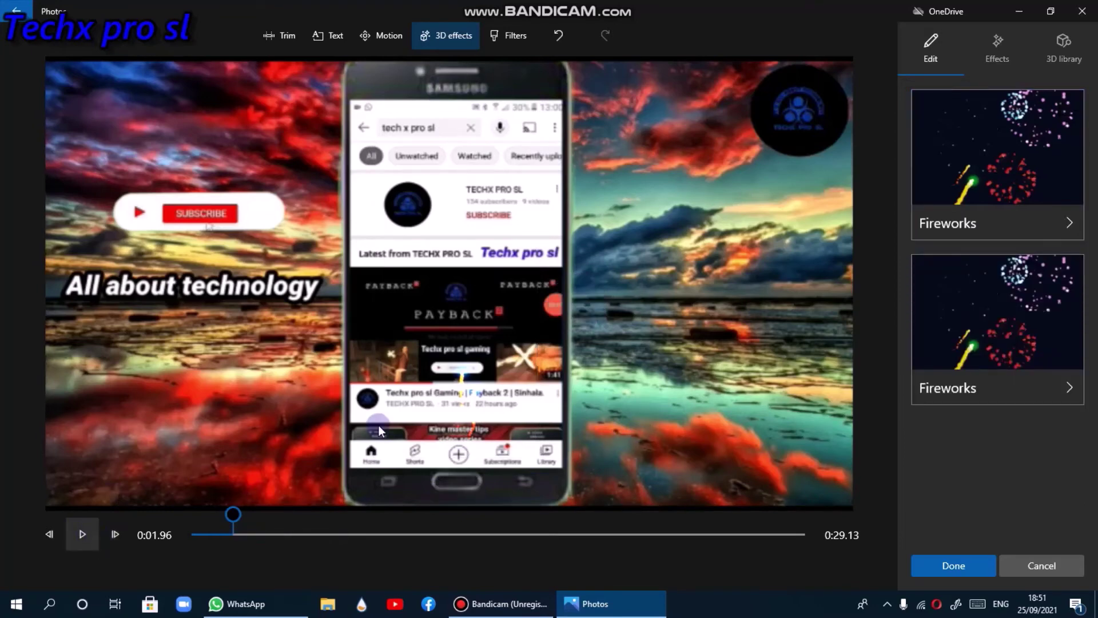
{"action": "left_click", "coordinate": [459, 416]}
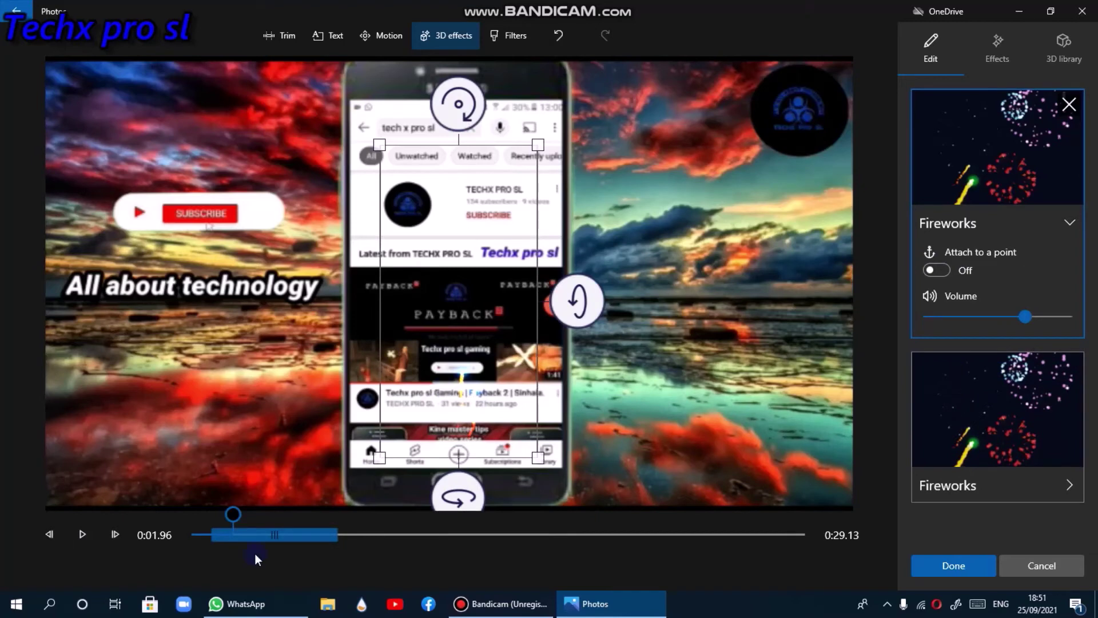
Step: Time the fireworks near the clip's start, preview the burst, and apply the effect
{"action": "left_click_drag", "start_coordinate": [239, 533], "coordinate": [195, 531]}
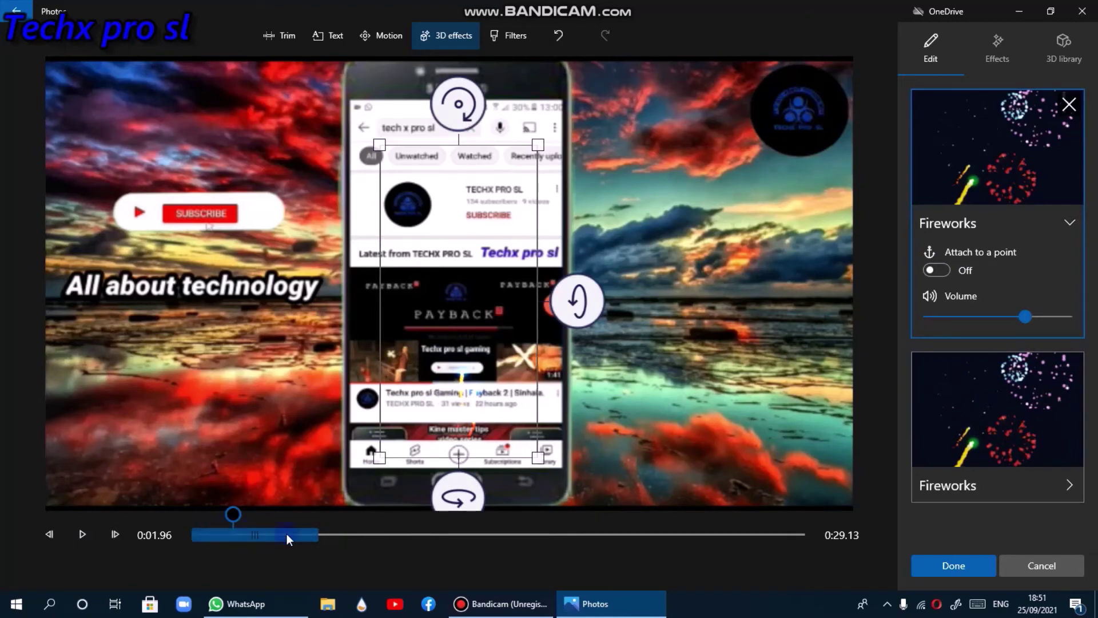
{"action": "left_click_drag", "start_coordinate": [287, 534], "coordinate": [788, 531]}
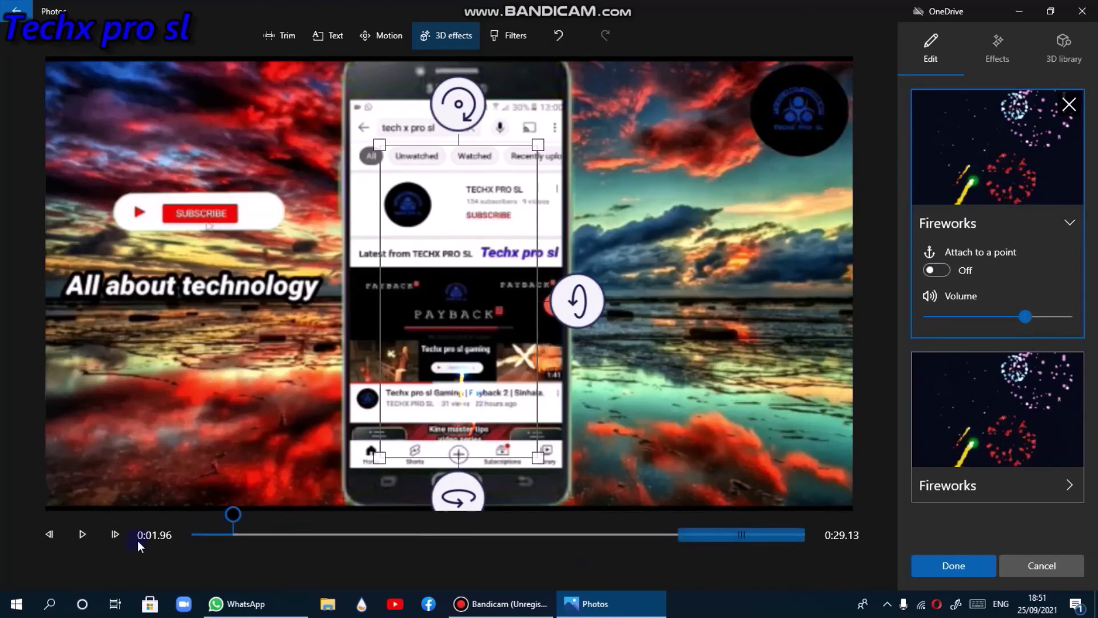
{"action": "left_click_drag", "start_coordinate": [689, 536], "coordinate": [101, 542]}
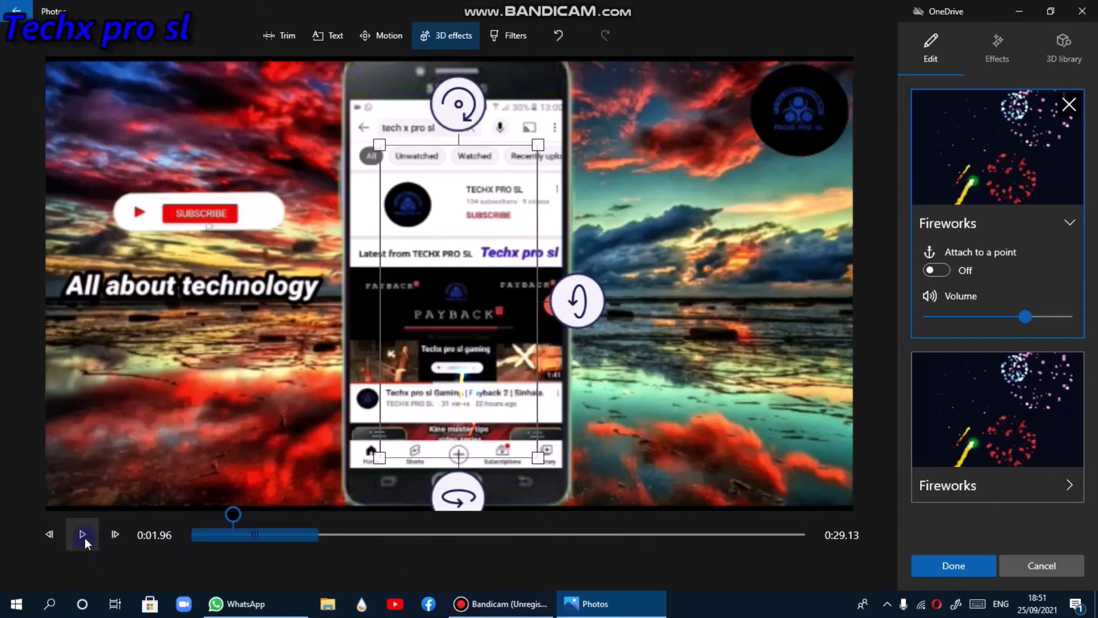
{"action": "left_click", "coordinate": [83, 535]}
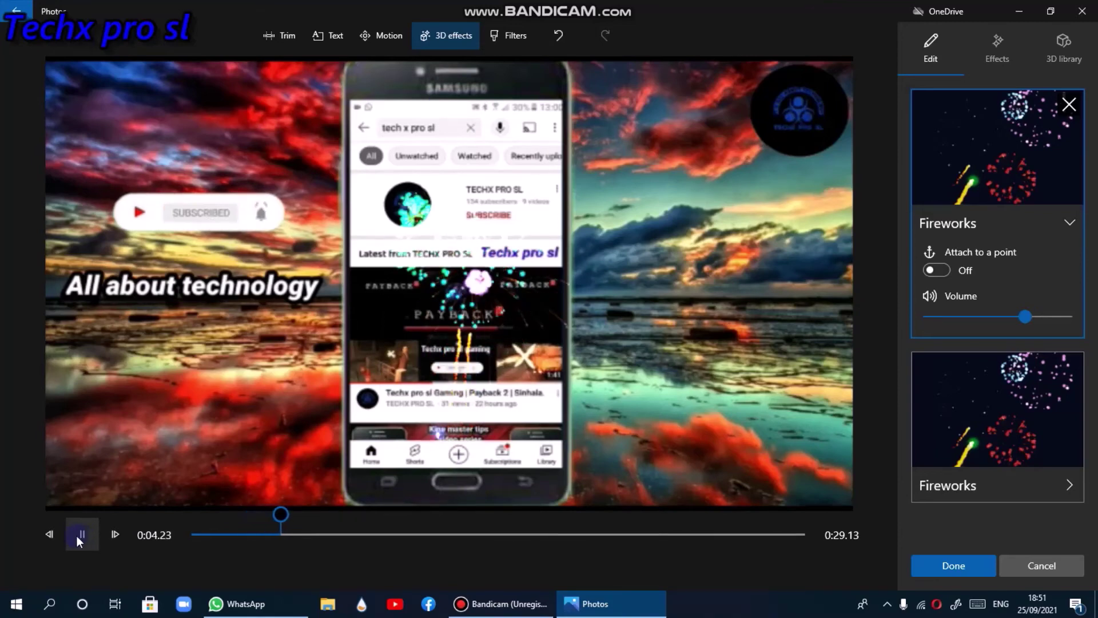
{"action": "left_click", "coordinate": [79, 535]}
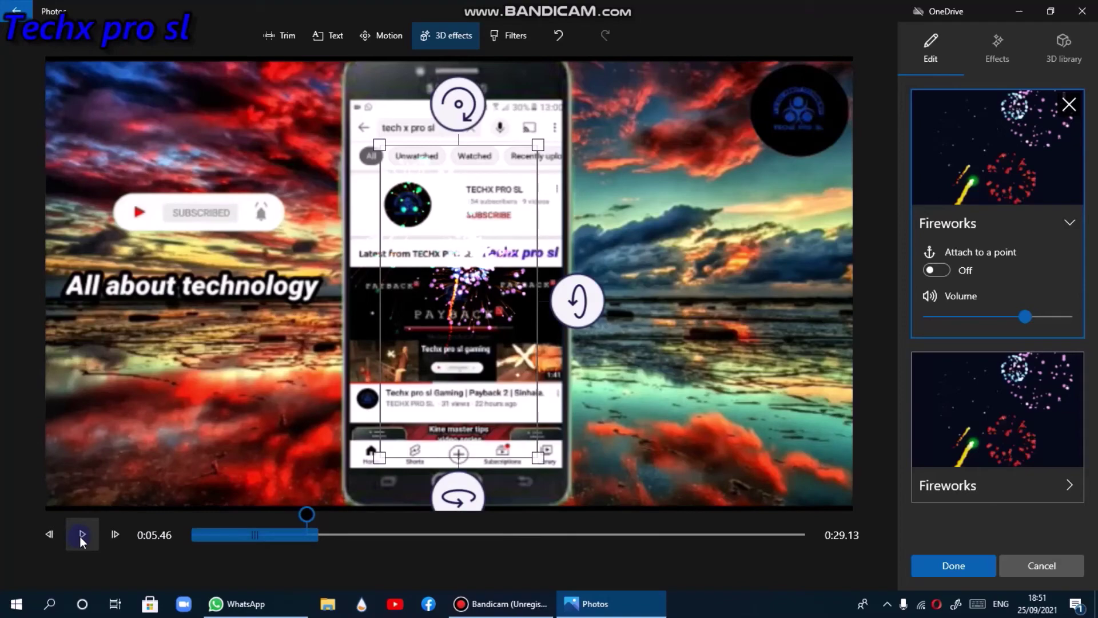
{"action": "left_click", "coordinate": [938, 568]}
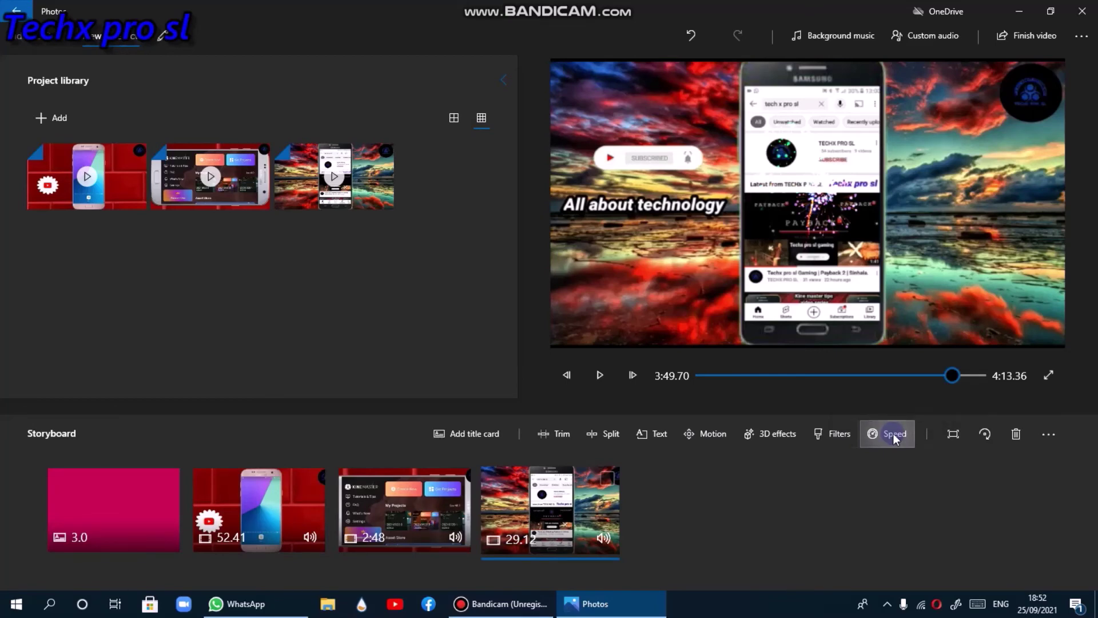
Step: Keep the last 29.12 clip at normal 1x playback speed
{"action": "left_click", "coordinate": [893, 433]}
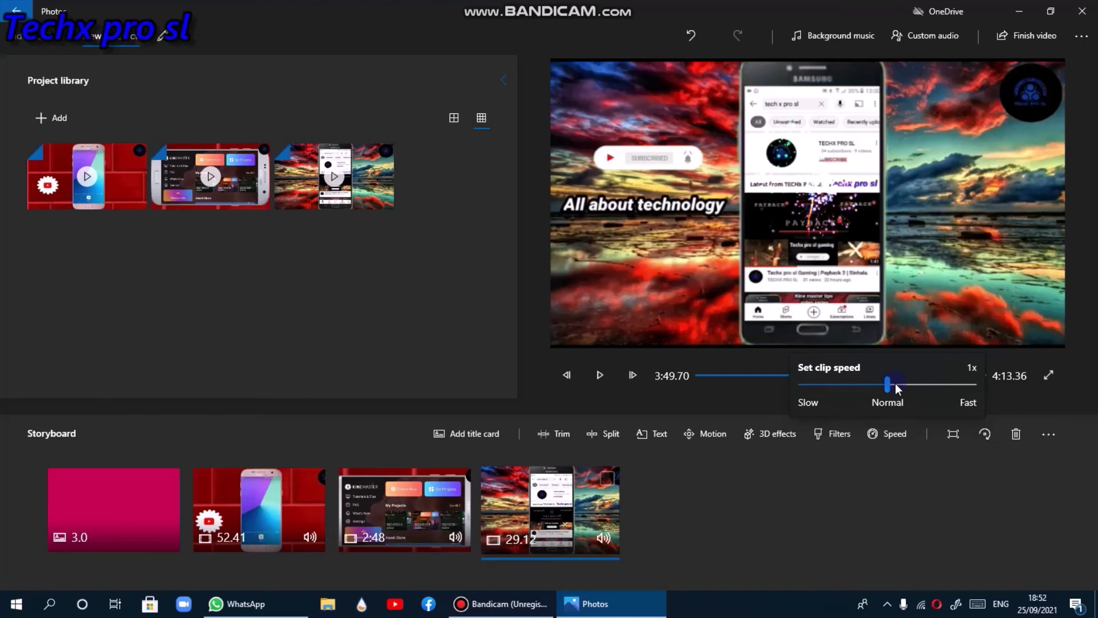
{"action": "left_click", "coordinate": [898, 469]}
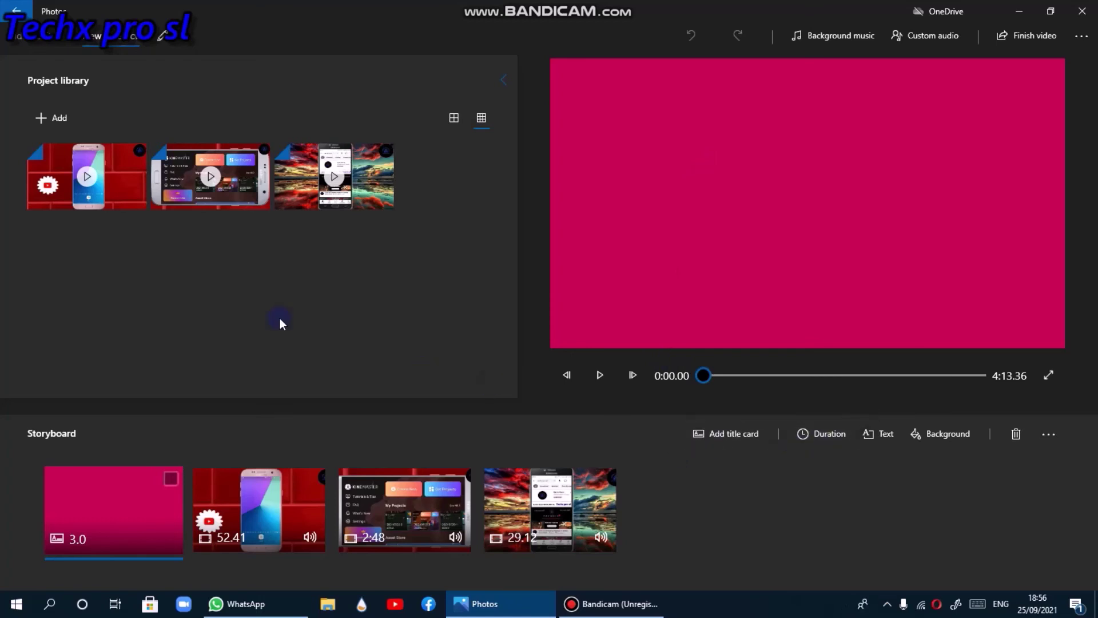
Step: Start finishing the 4:13.36 project, with High 1080p (recommended) quality selected
{"action": "left_click", "coordinate": [1028, 36]}
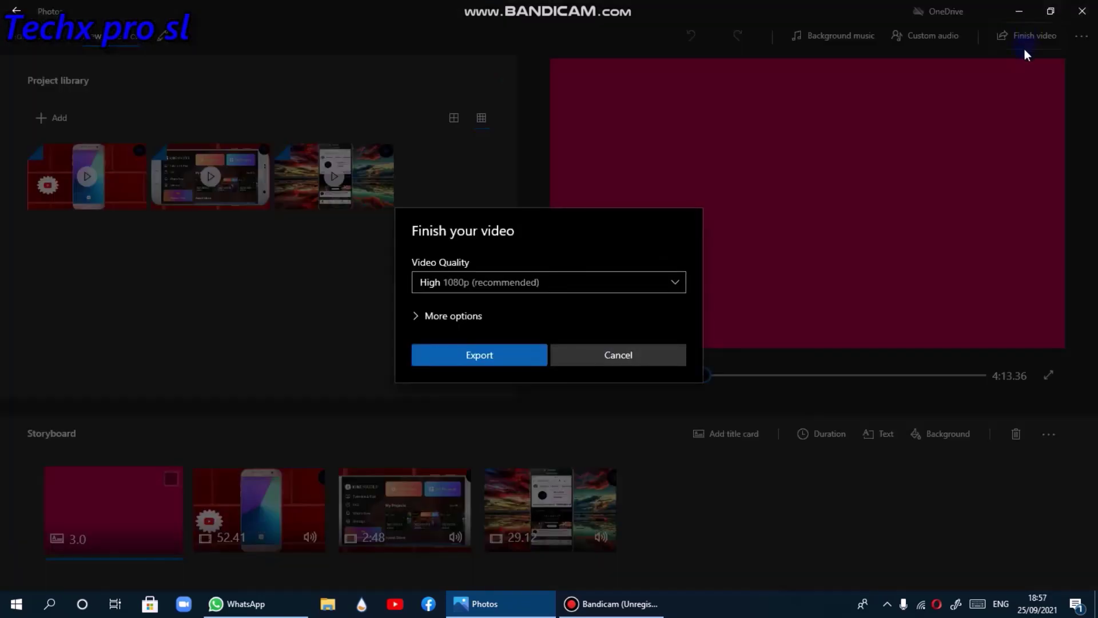
Step: Export at High 1080p into Videos, overwriting the existing New video cv.mp4
{"action": "left_click", "coordinate": [499, 358]}
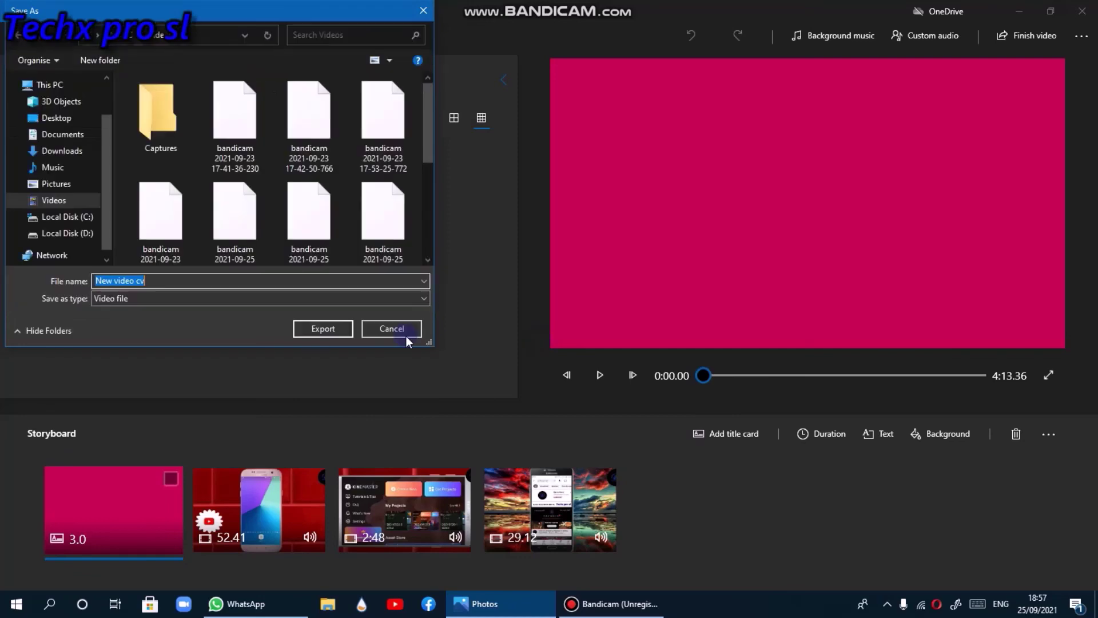
{"action": "left_click", "coordinate": [332, 325]}
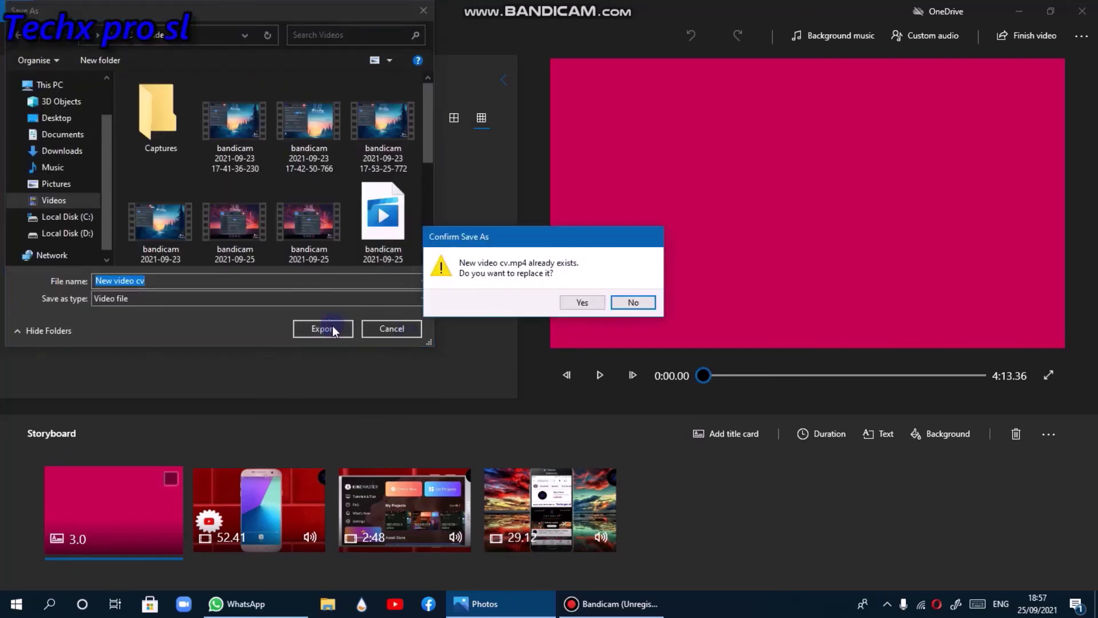
{"action": "left_click", "coordinate": [575, 303]}
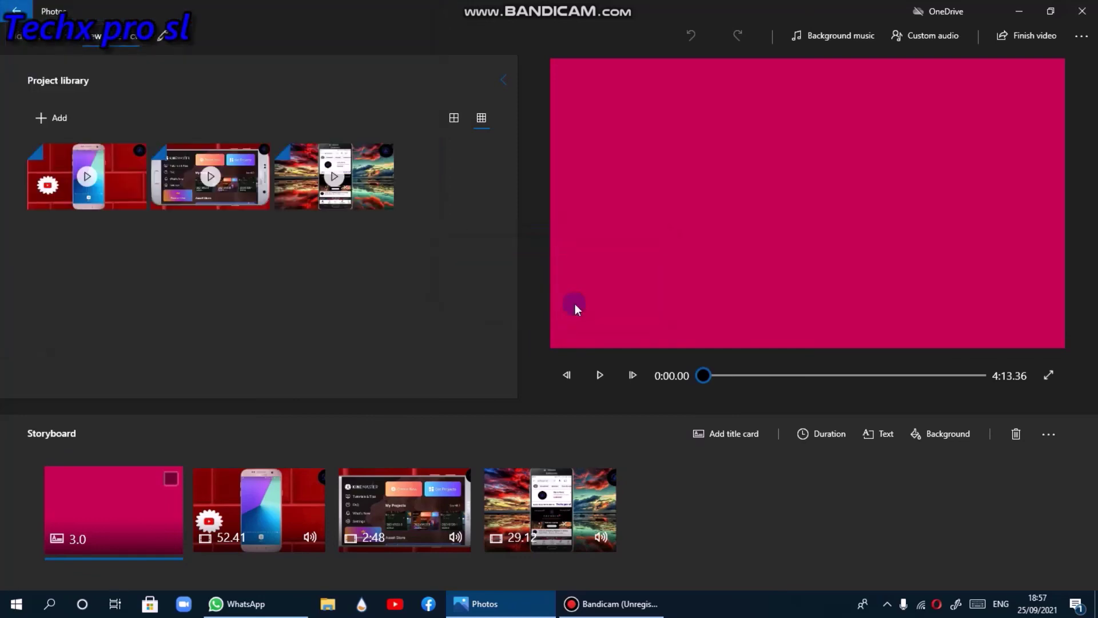